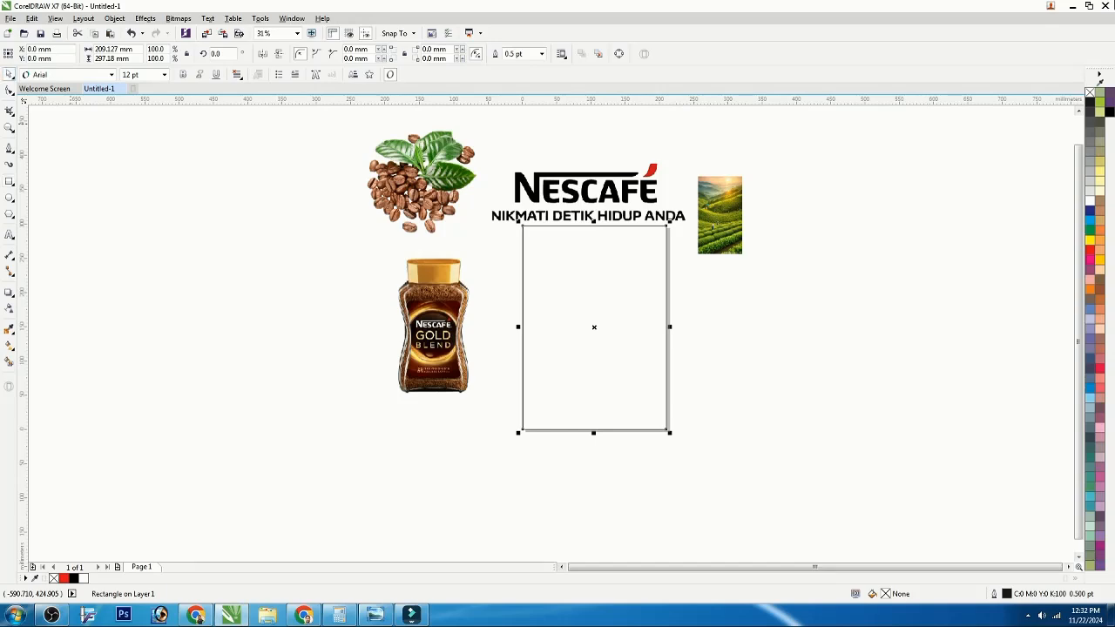
# Step: Place the tea-plantation landscape image inside the empty rectangle frame with PowerClip Inside
pyautogui.click(751, 211)
pyautogui.click(720, 213)
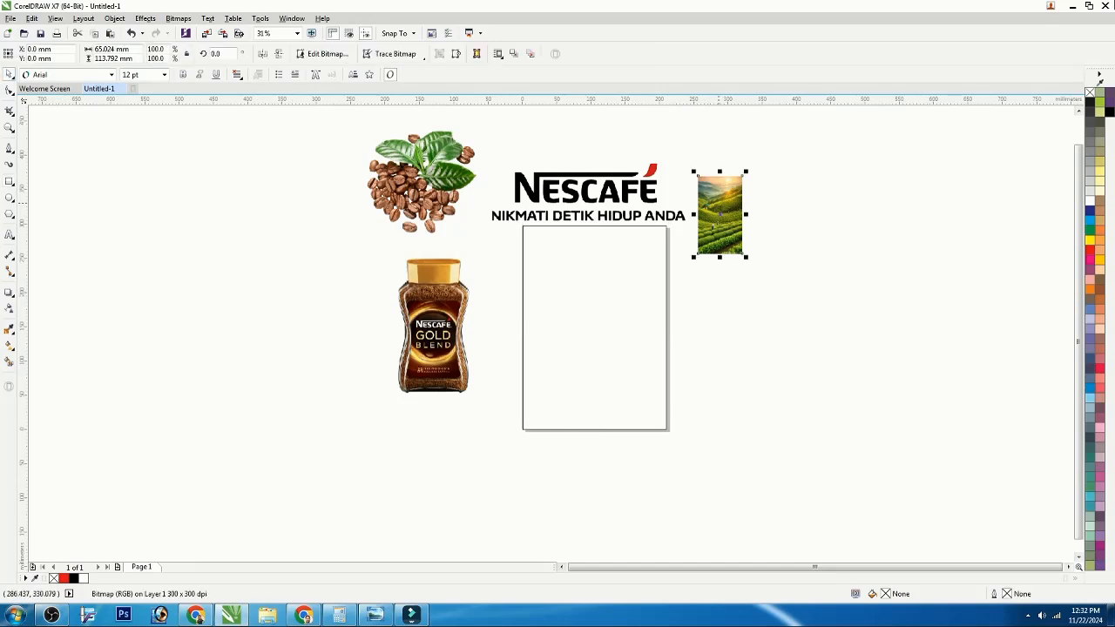
pyautogui.rightClick(719, 181)
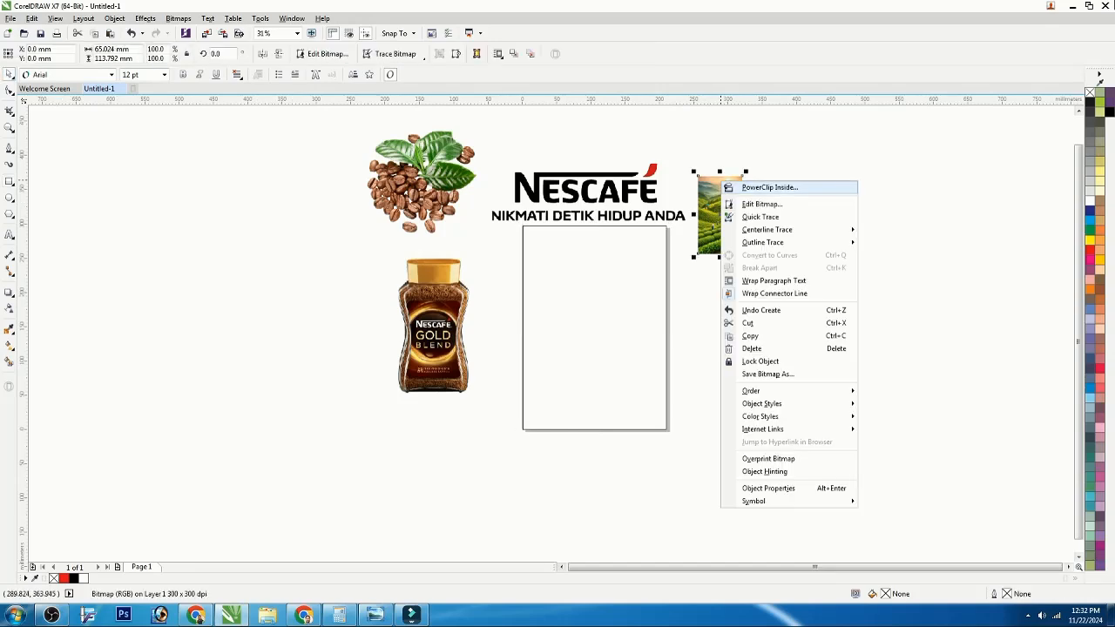
pyautogui.click(766, 186)
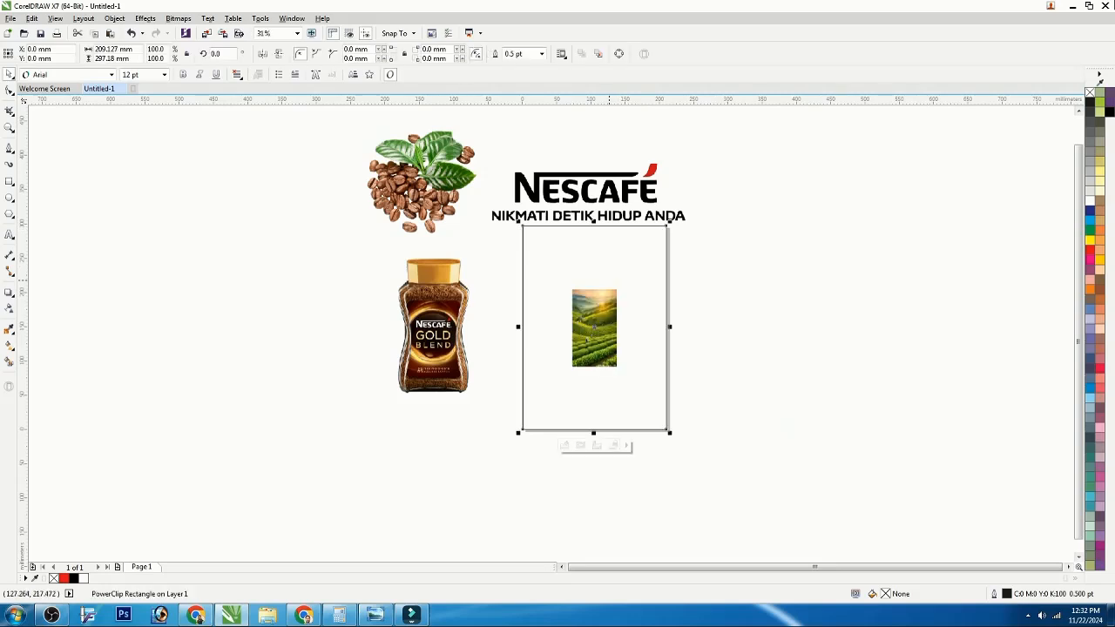
# Step: Edit the PowerClip contents and enlarge the landscape image to fill the whole frame
pyautogui.doubleClick(601, 301)
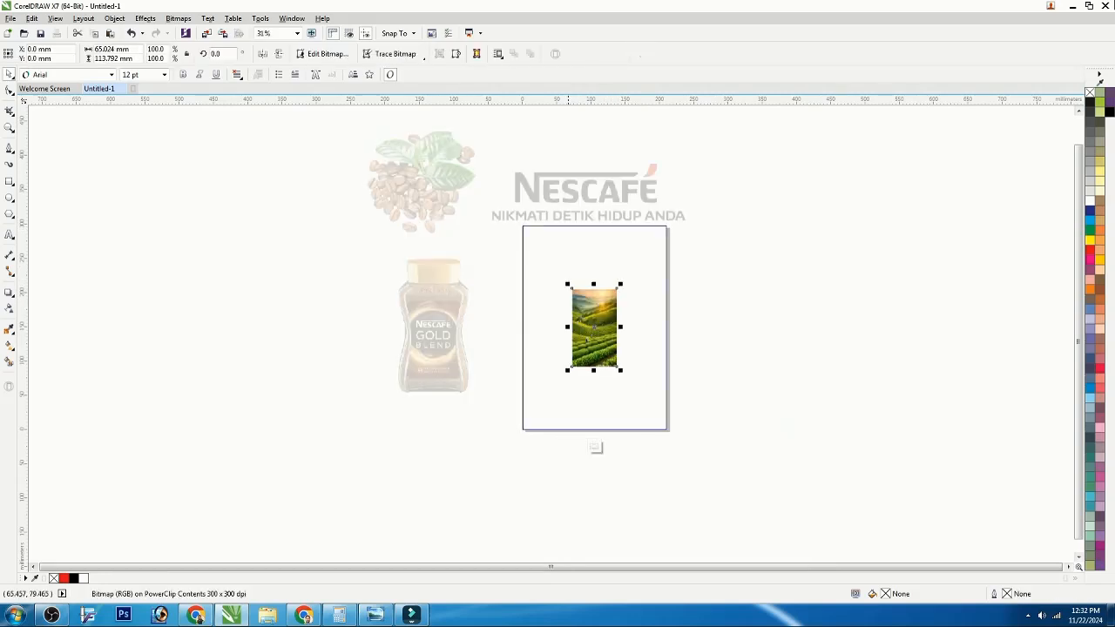
pyautogui.moveTo(568, 370); pyautogui.dragTo(518, 457)
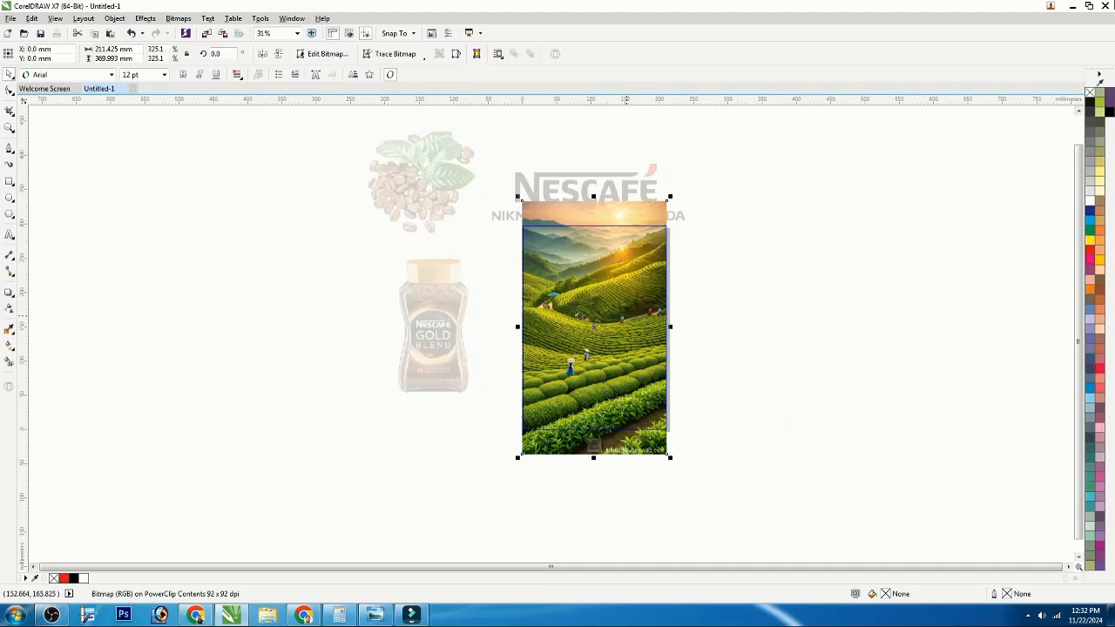
# Step: Apply a Gaussian Blur with a 4.4 pixel radius to the landscape image and finish editing the PowerClip
pyautogui.click(145, 19)
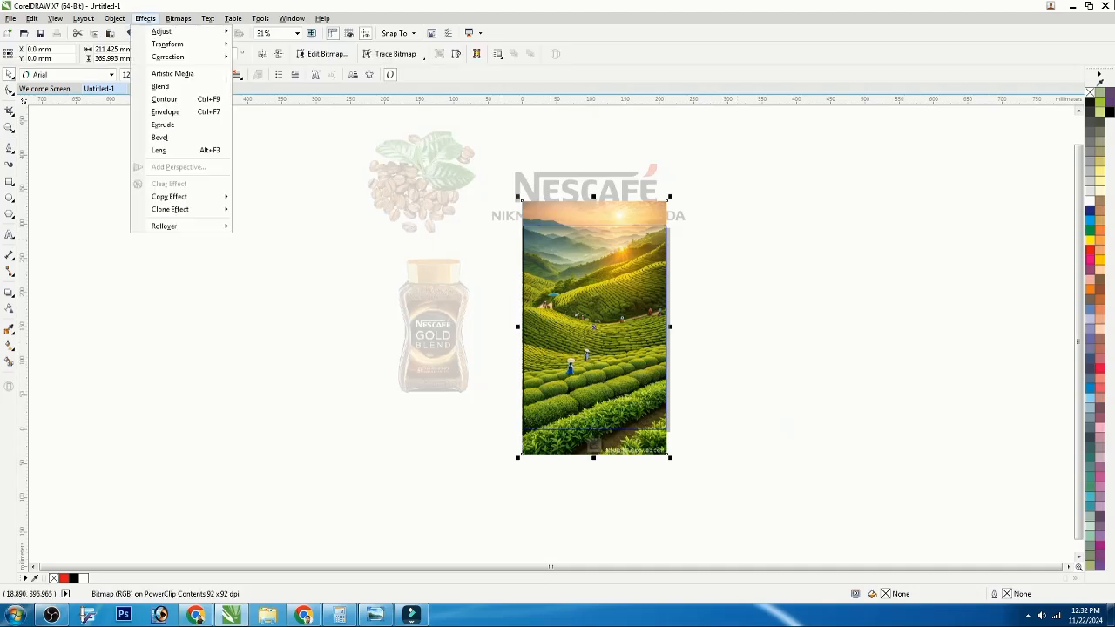
pyautogui.moveTo(177, 18)
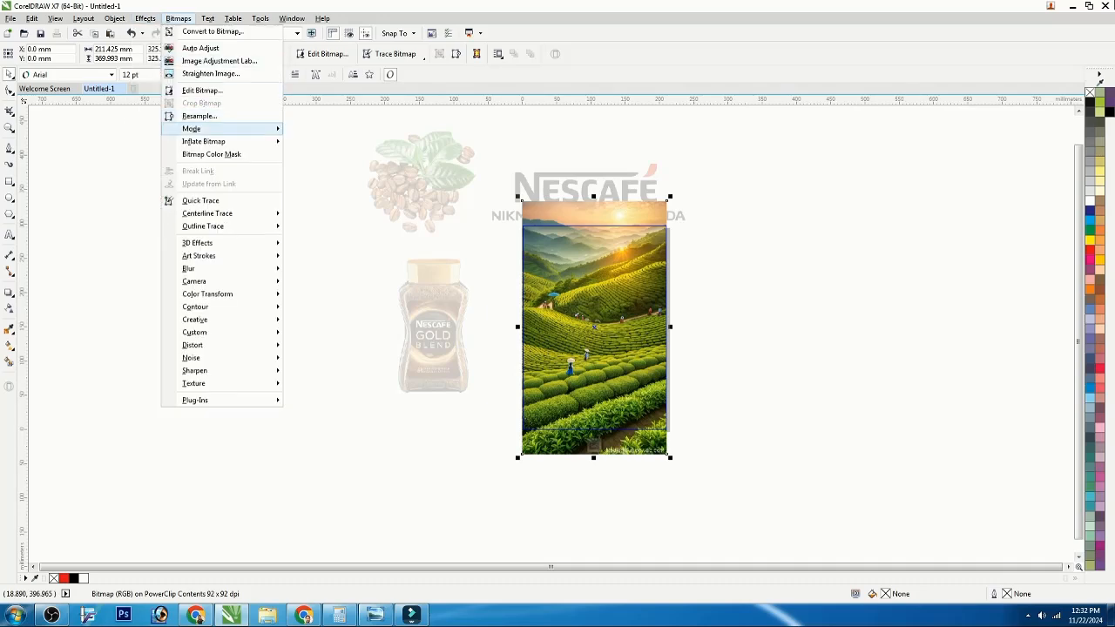
pyautogui.moveTo(189, 268)
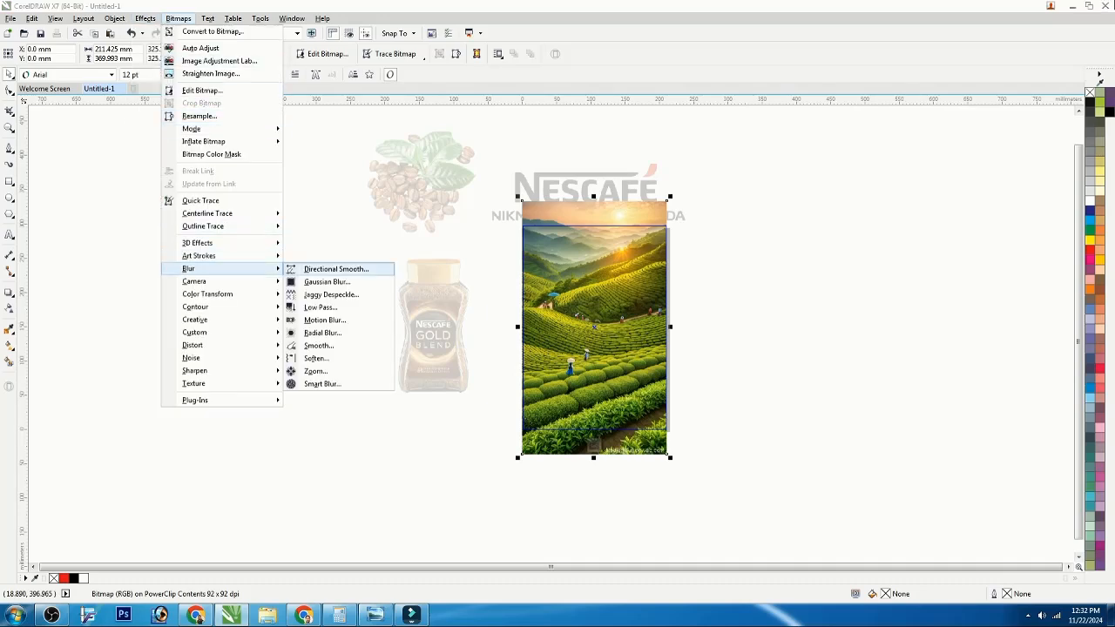
pyautogui.click(327, 281)
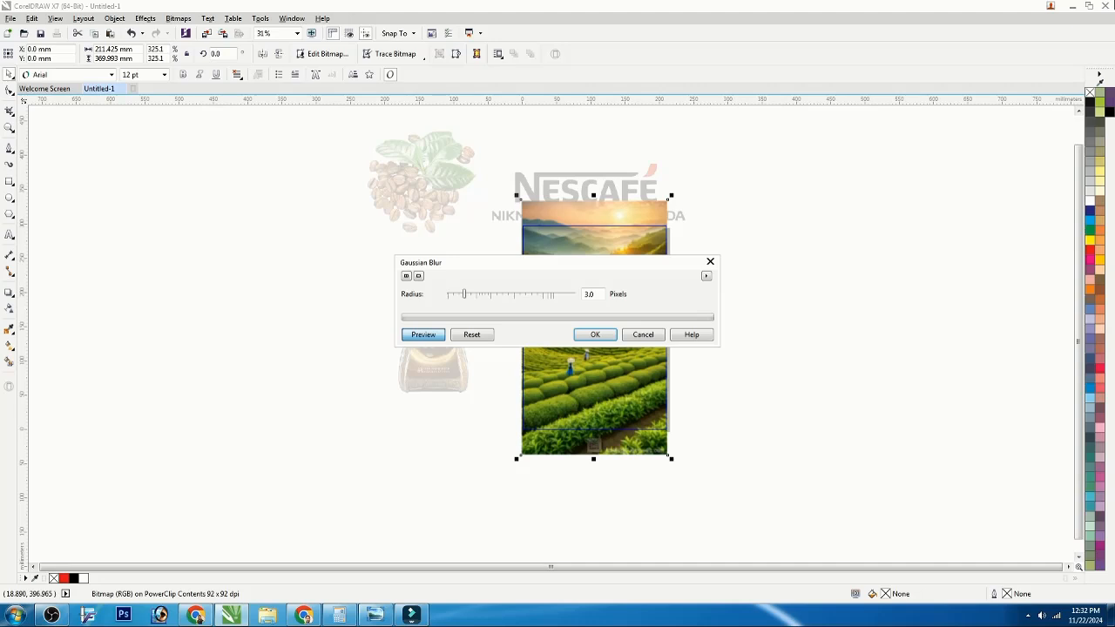
pyautogui.moveTo(523, 262); pyautogui.dragTo(204, 259)
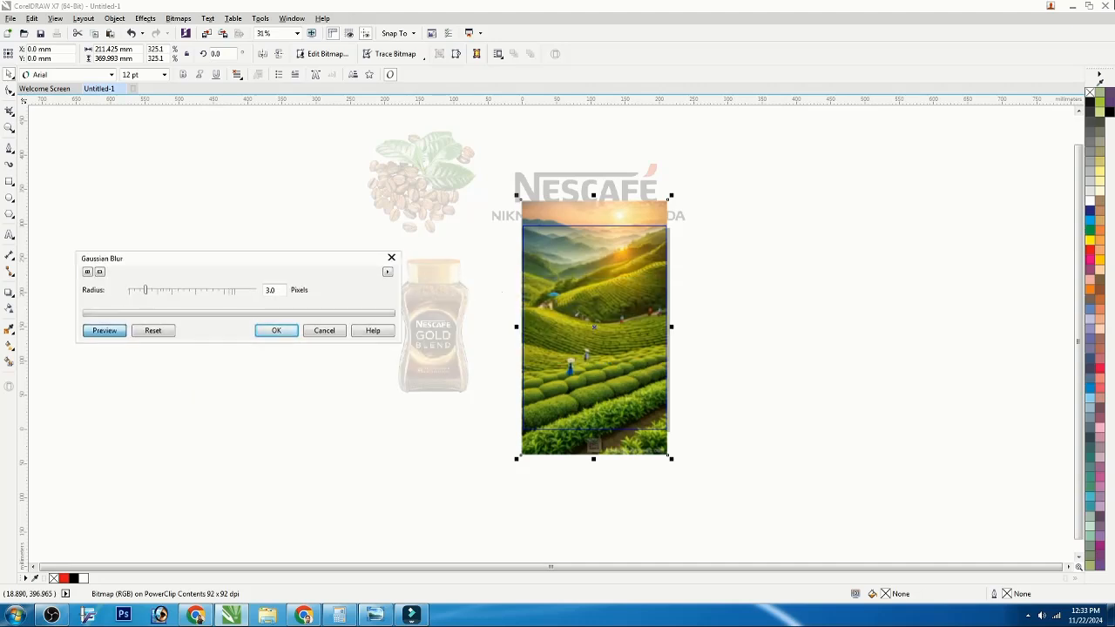
pyautogui.moveTo(145, 290); pyautogui.dragTo(153, 290)
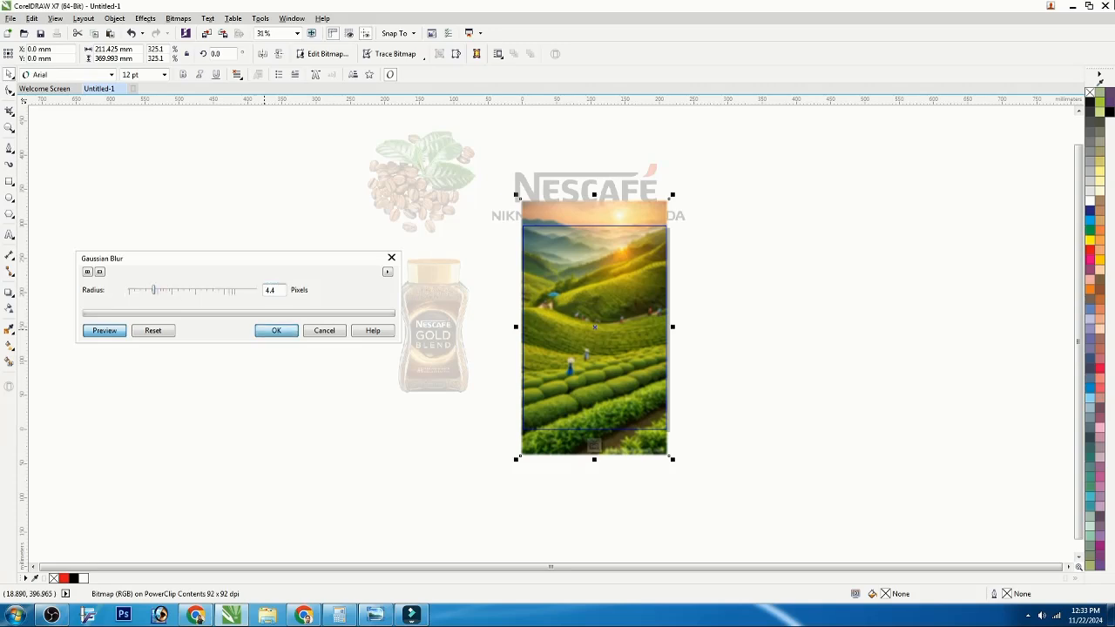
pyautogui.click(276, 330)
pyautogui.keyDown('ctrl'); pyautogui.click(304, 336); pyautogui.keyUp('ctrl')
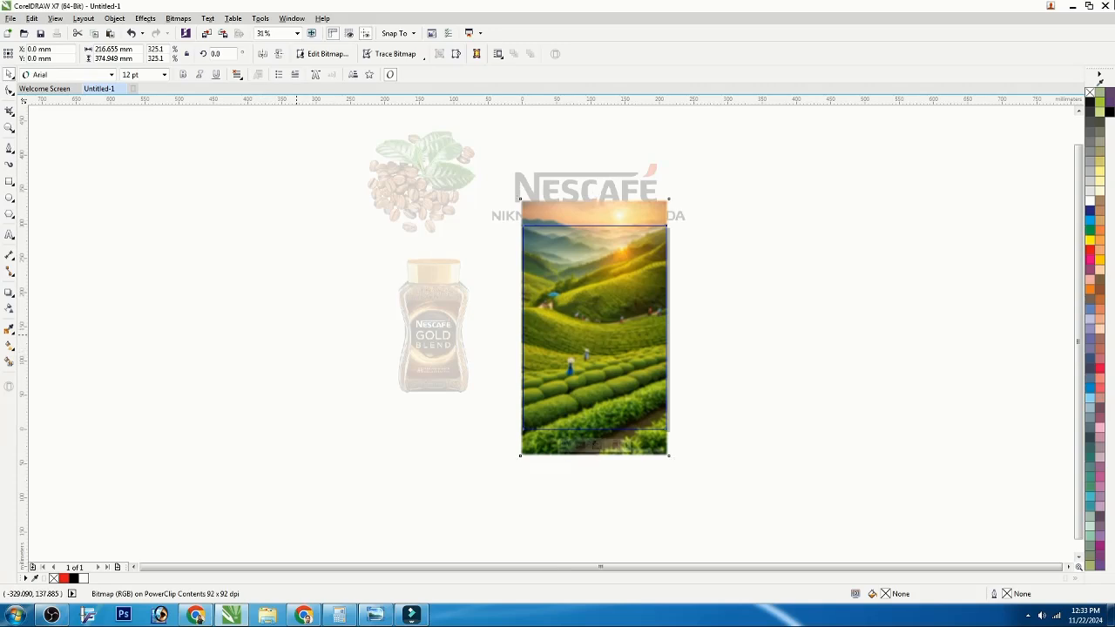
pyautogui.click(308, 334)
# Step: Move the Nescafé Gold jar onto the centre of the landscape background
pyautogui.click(427, 315)
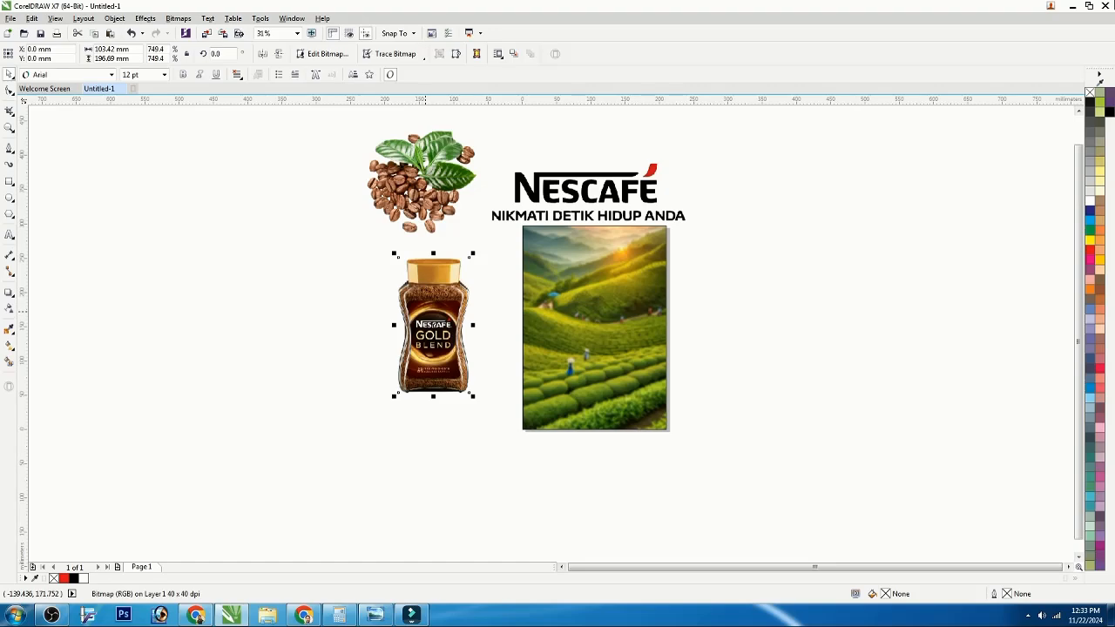
pyautogui.moveTo(427, 315); pyautogui.dragTo(587, 322)
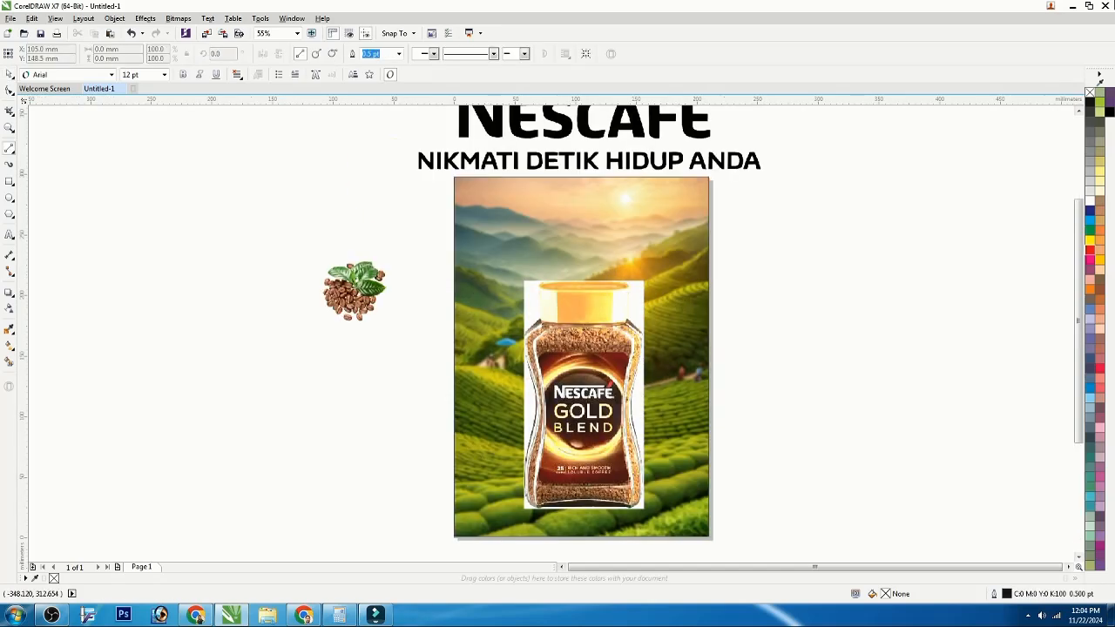
# Step: Trace the jar's outline with the Bezier tool, placing nodes around the lid and body
pyautogui.click(10, 148)
pyautogui.click(43, 186)
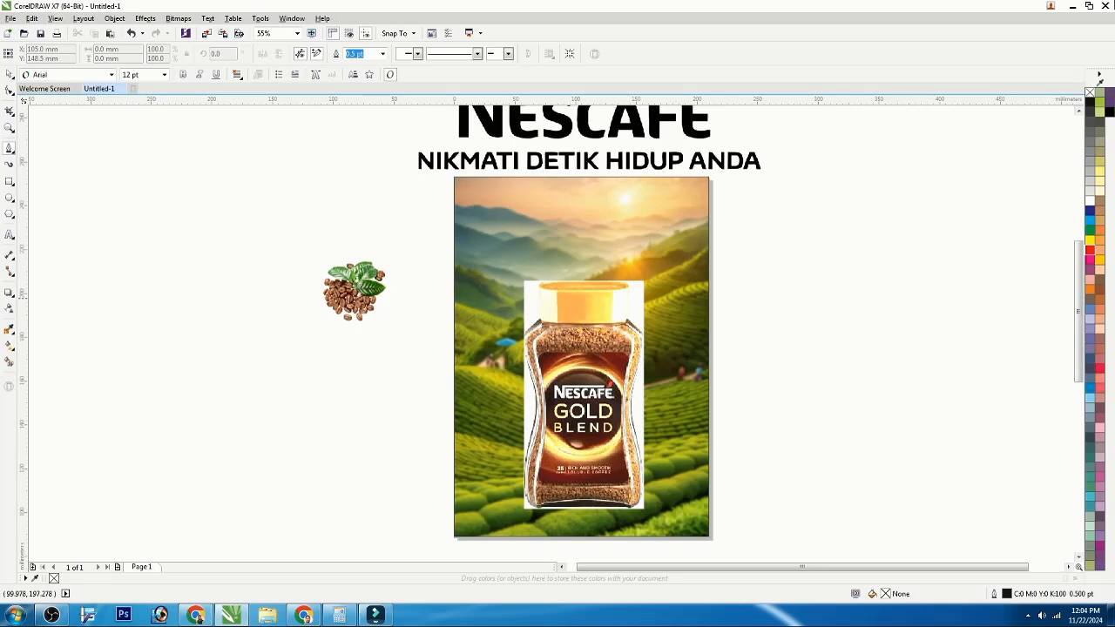
pyautogui.scroll(1, 574, 296)
pyautogui.click(509, 268)
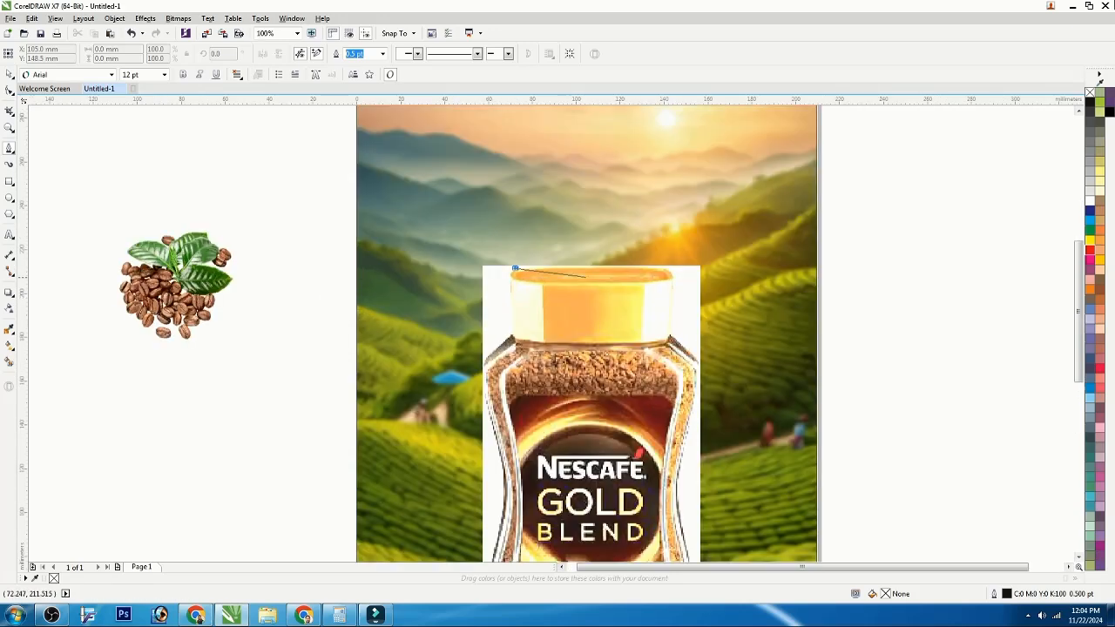
pyautogui.click(668, 269)
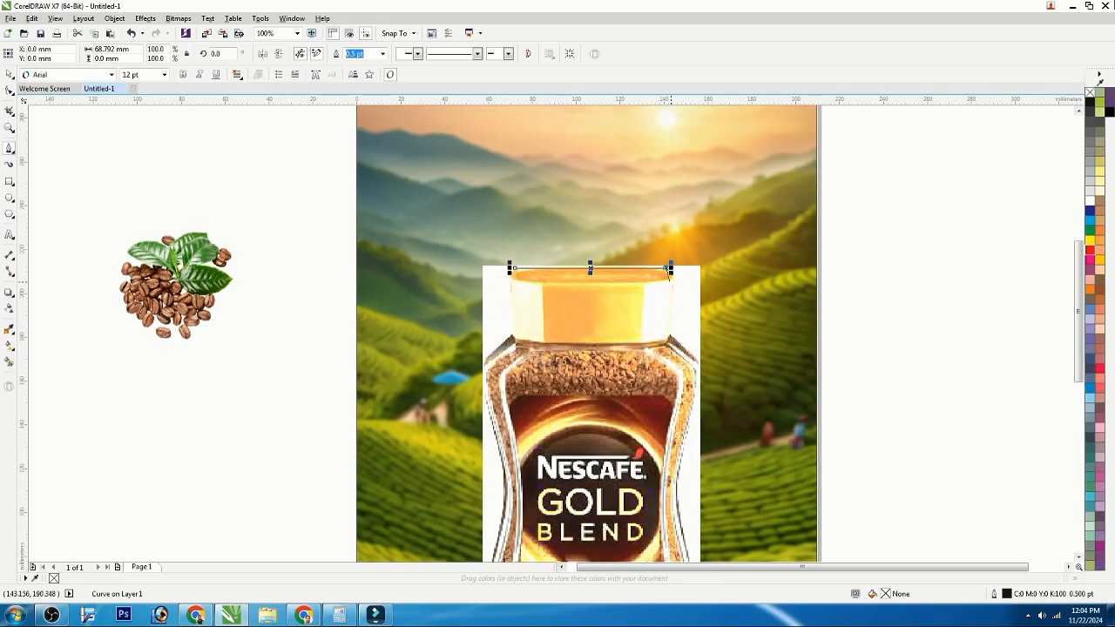
pyautogui.click(672, 280)
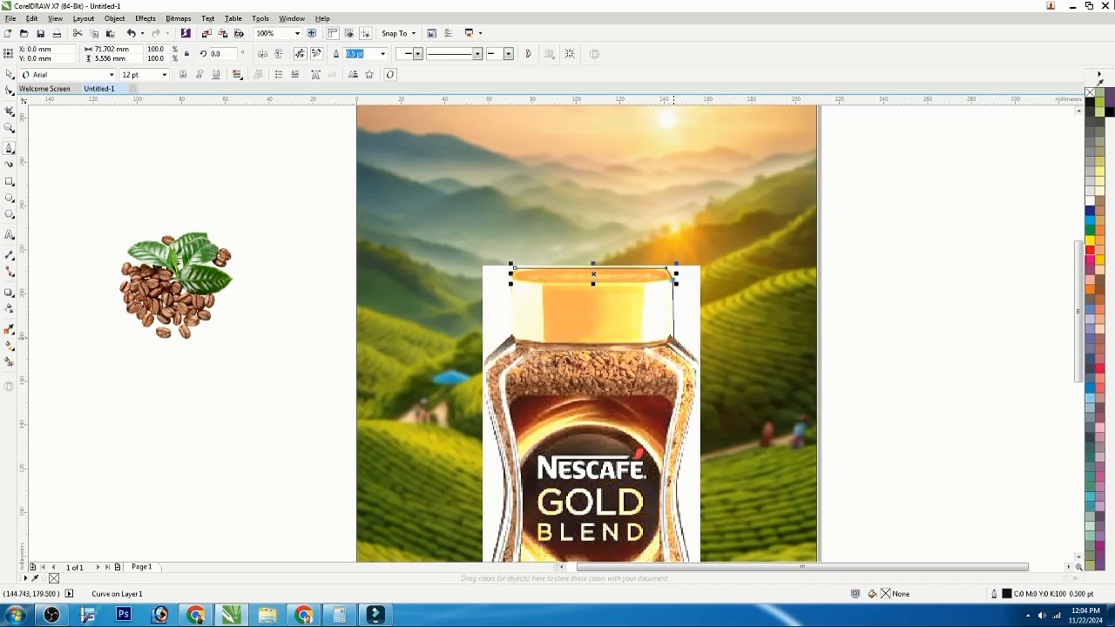
pyautogui.click(697, 359)
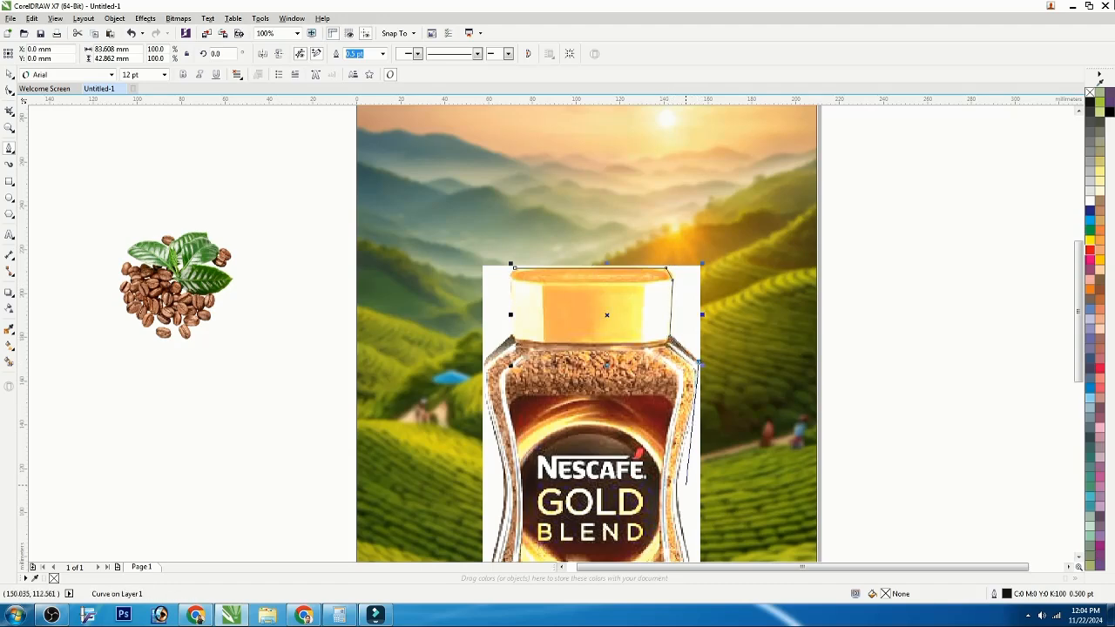
pyautogui.scroll(-2, 697, 360)
pyautogui.scroll(2, 696, 360)
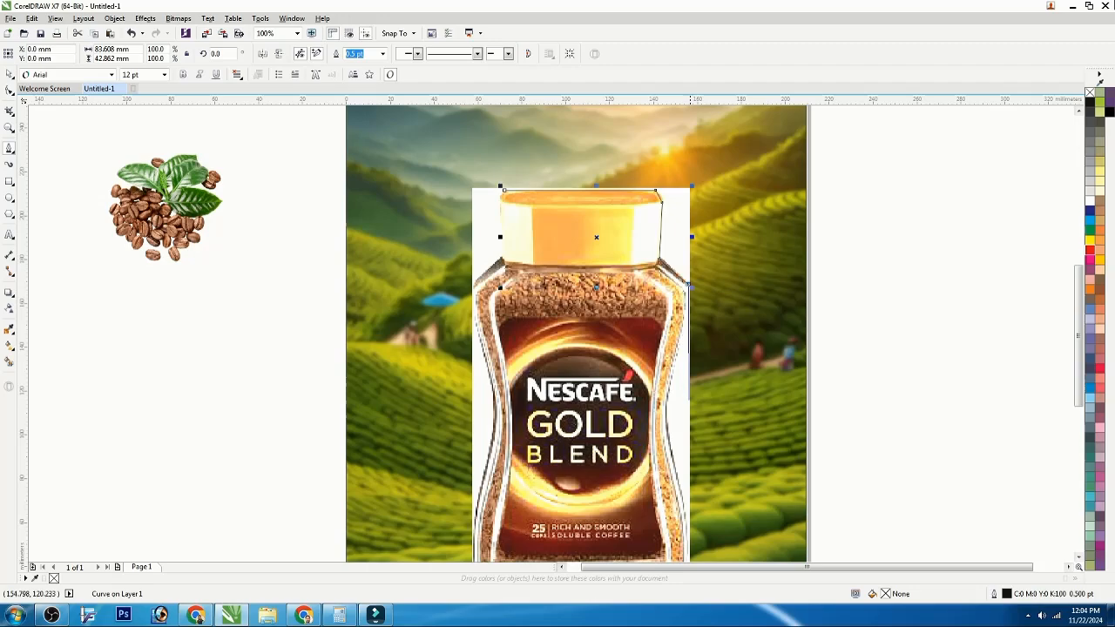
pyautogui.scroll(-1, 695, 366)
pyautogui.scroll(1, 701, 463)
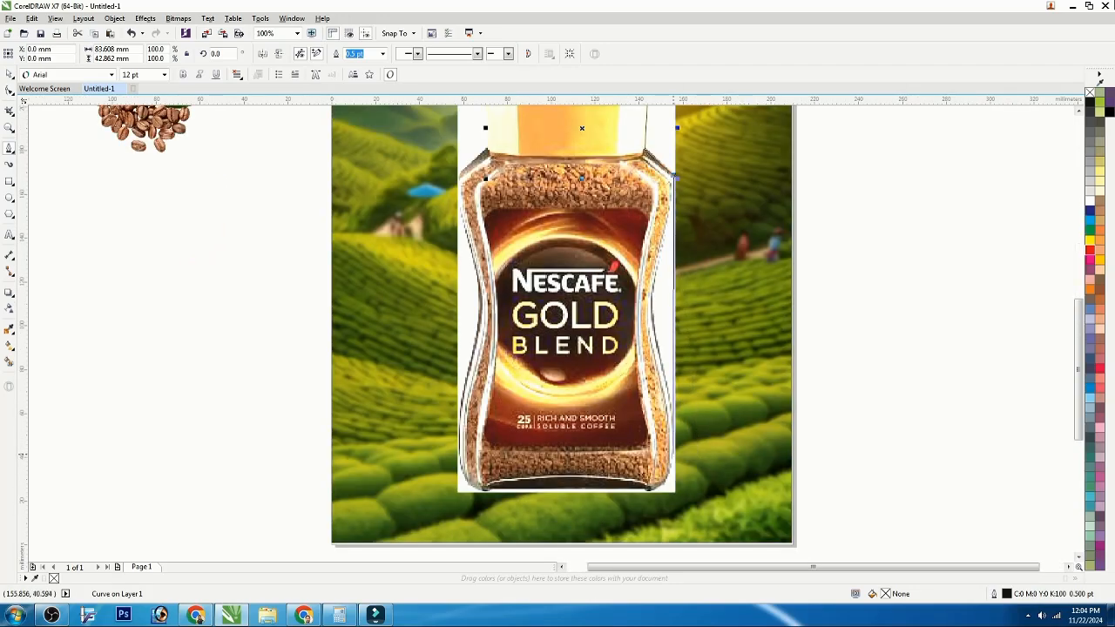
pyautogui.click(674, 453)
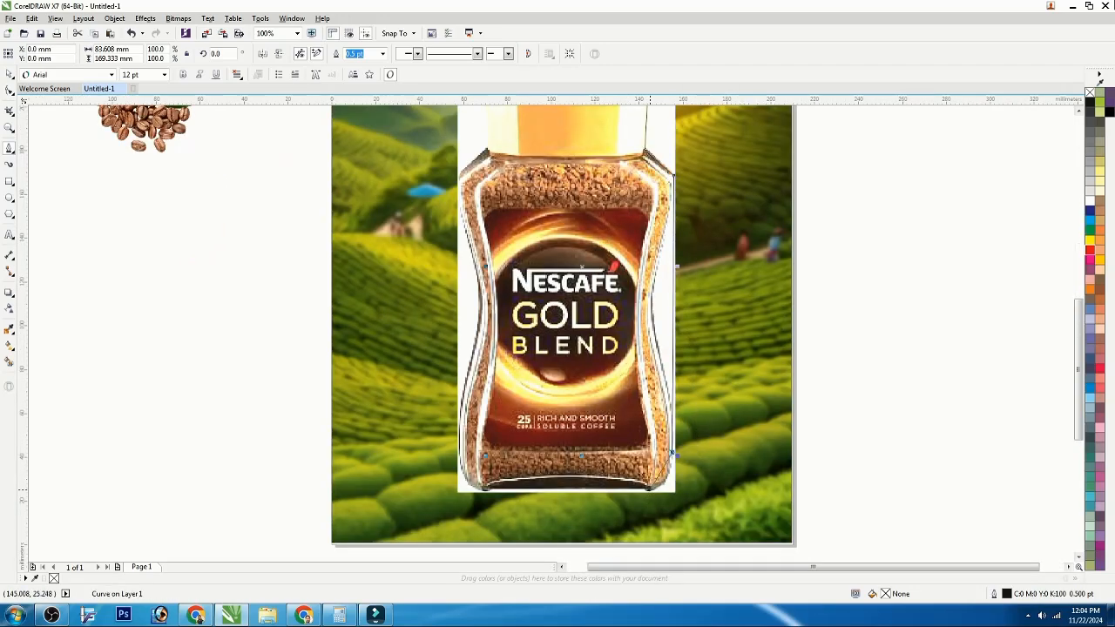
pyautogui.click(648, 490)
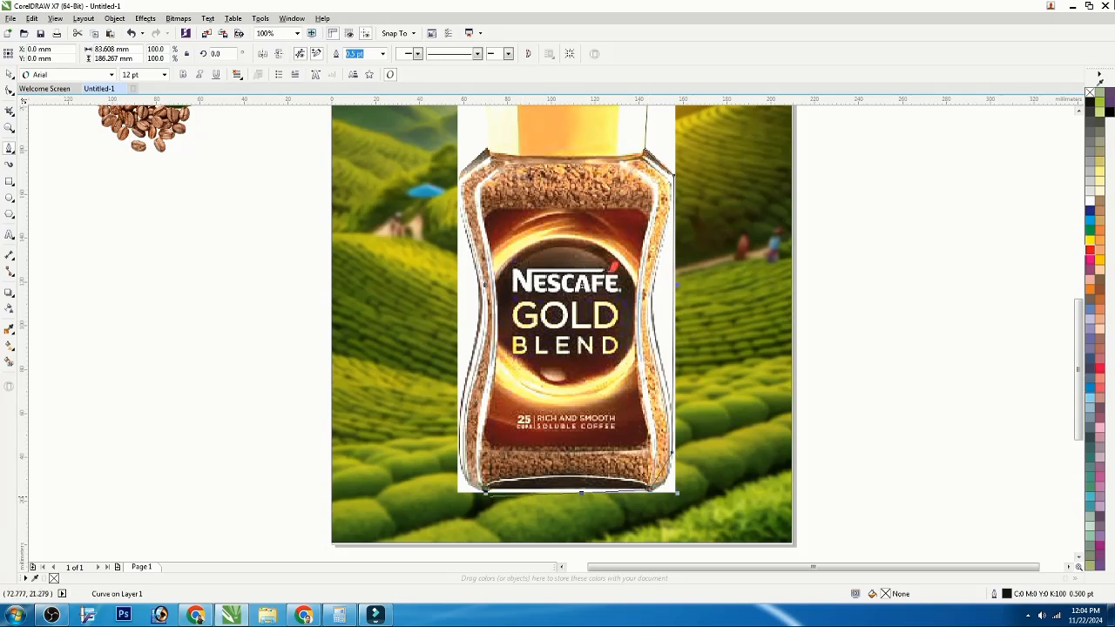
pyautogui.click(488, 487)
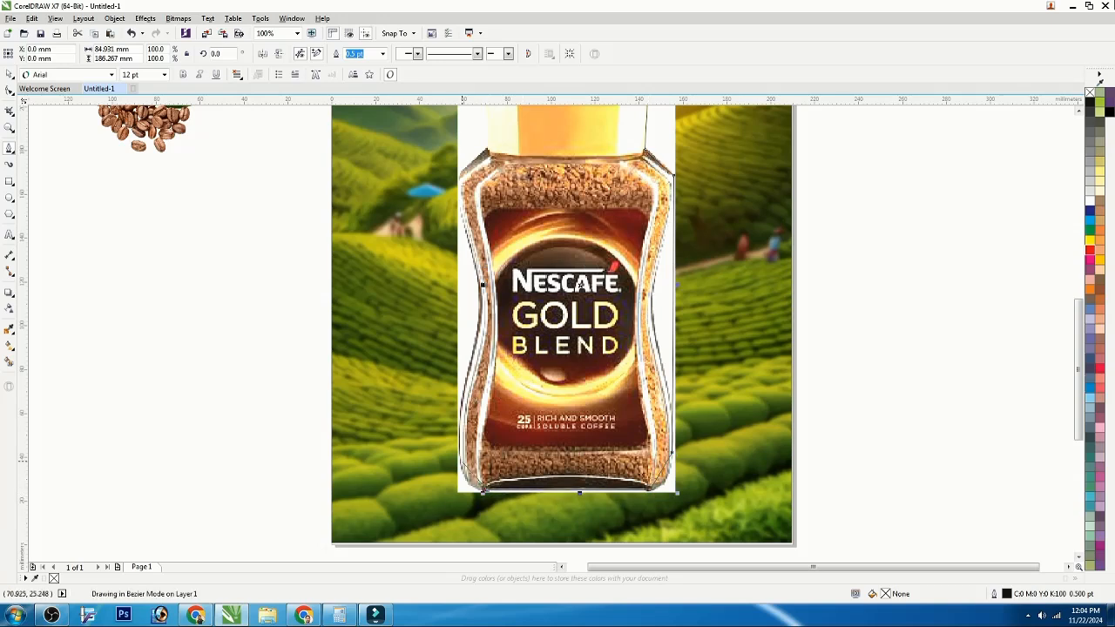
pyautogui.click(460, 440)
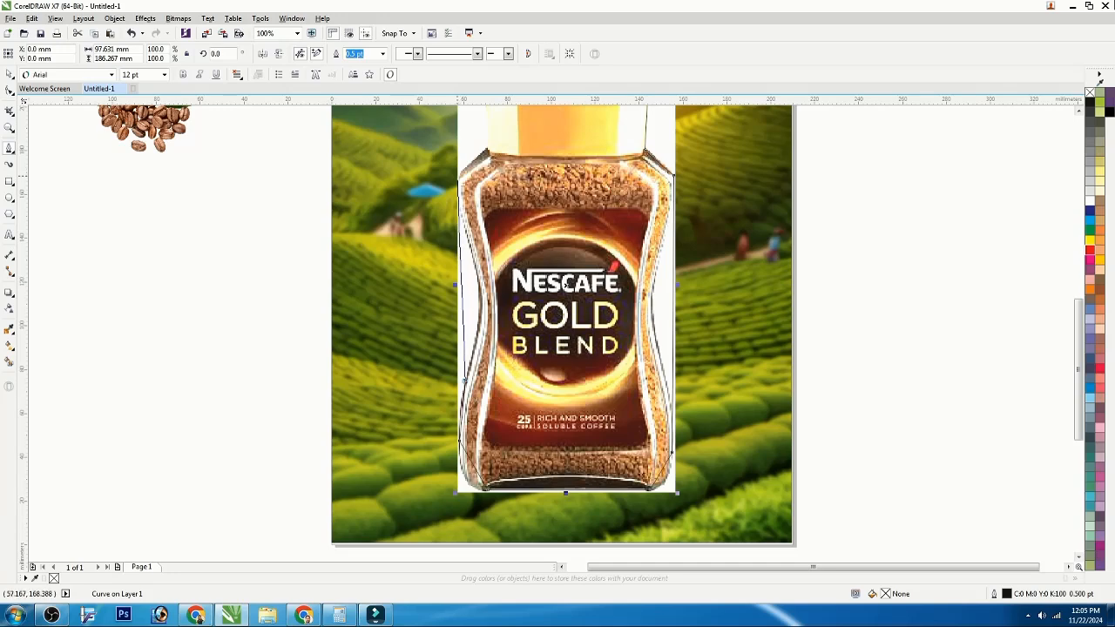
pyautogui.click(459, 176)
# Step: Close the traced jar outline at the lid's top-left corner
pyautogui.scroll(-2, 485, 162)
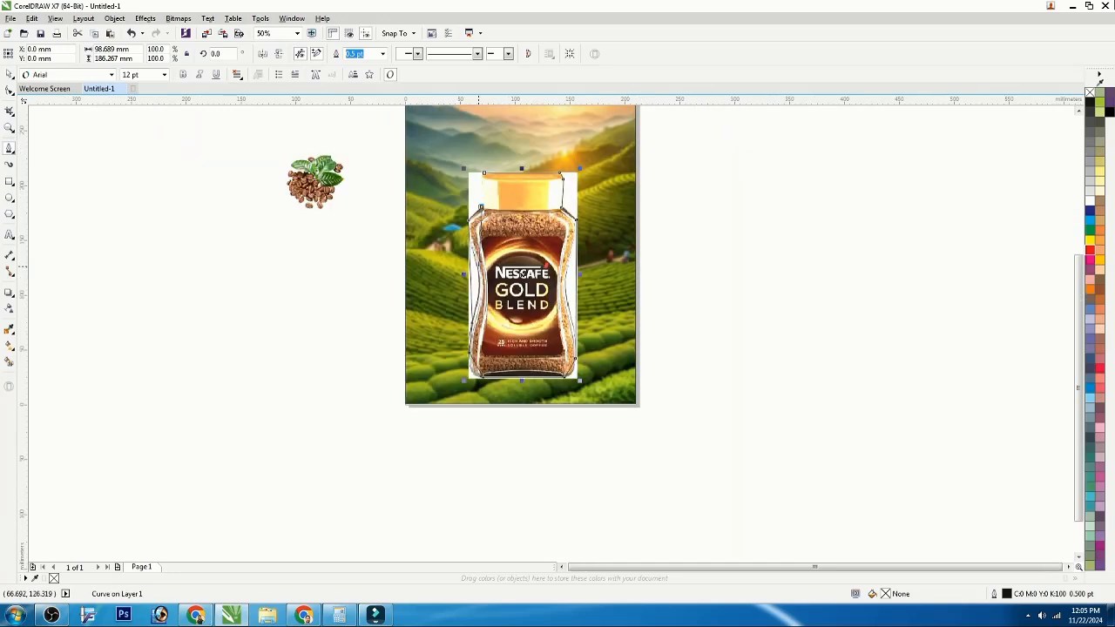
pyautogui.scroll(2, 481, 176)
pyautogui.scroll(2, 479, 177)
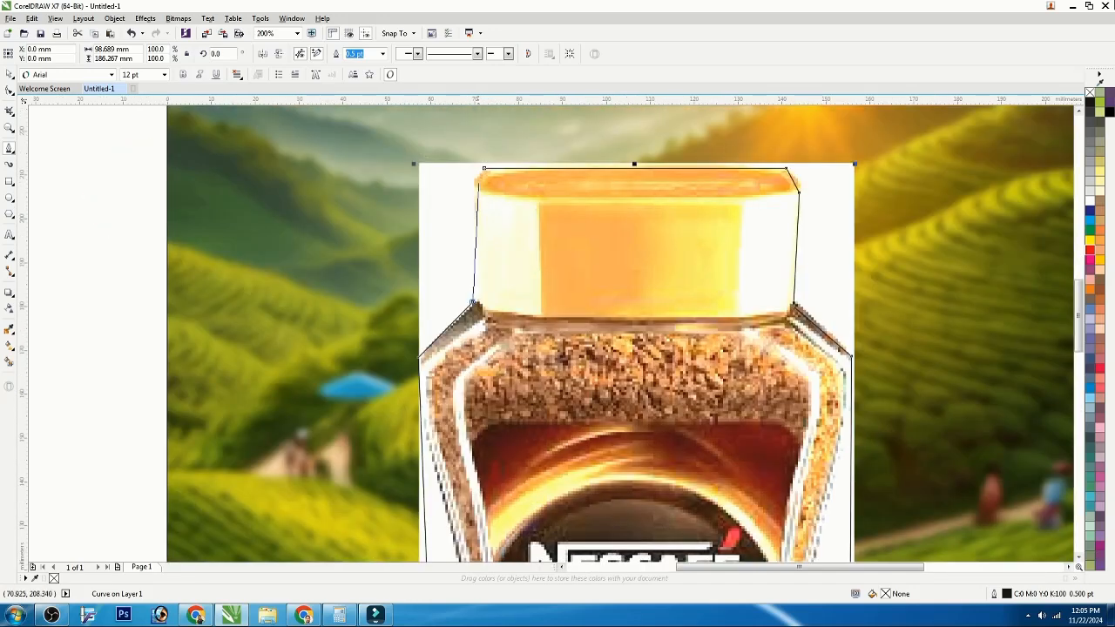
pyautogui.click(475, 180)
pyautogui.click(484, 168)
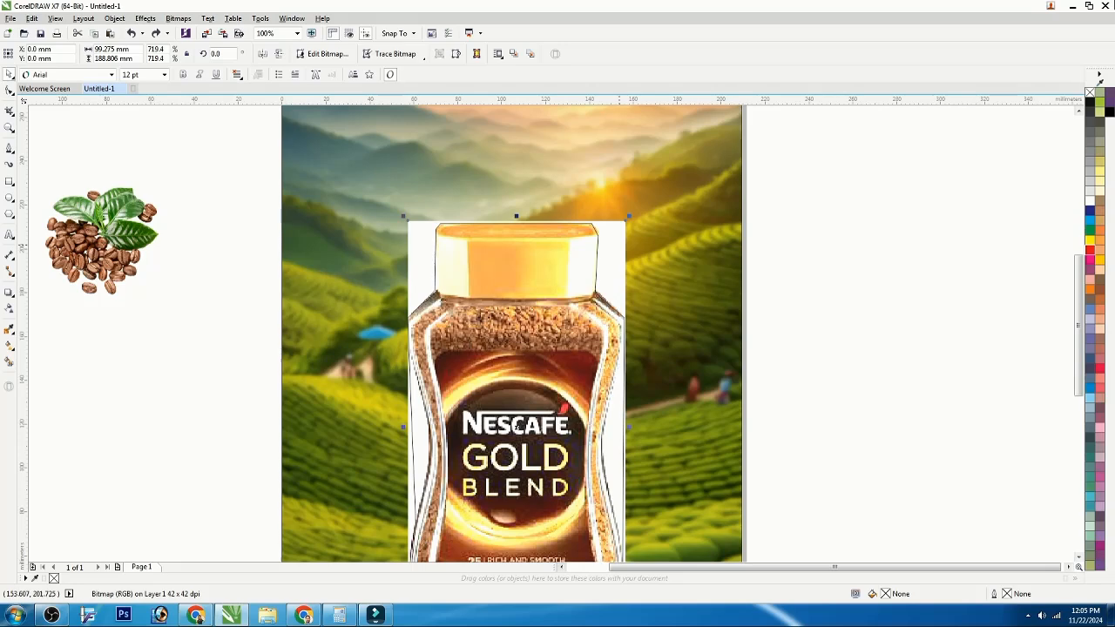
# Step: Try to PowerClip the jar image inside the traced outline, then undo it
pyautogui.rightClick(620, 243)
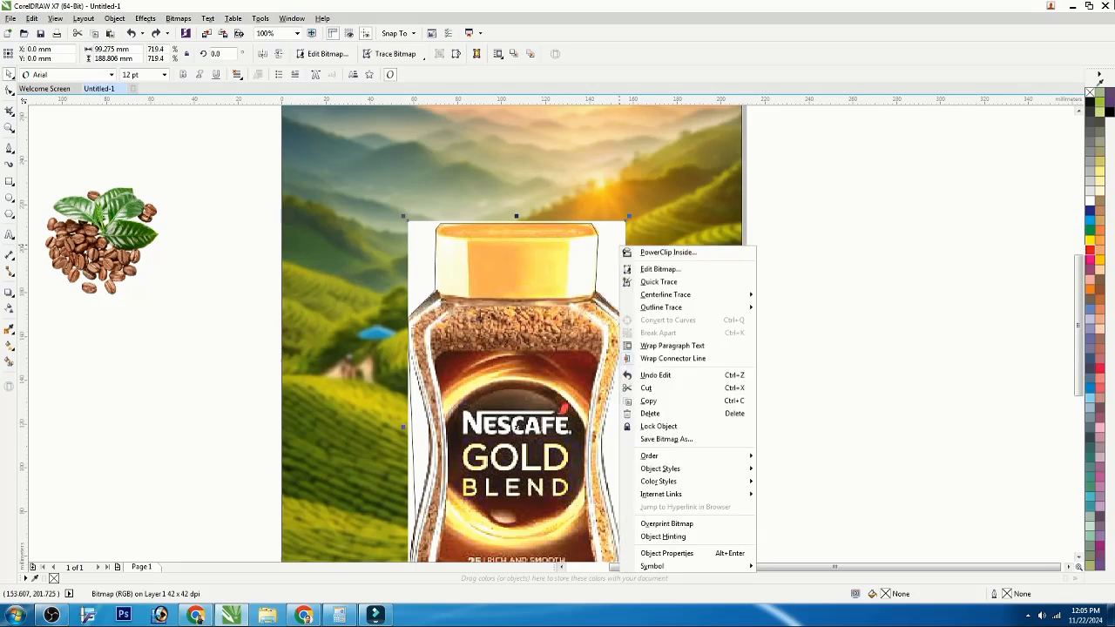
pyautogui.click(666, 252)
pyautogui.click(544, 254)
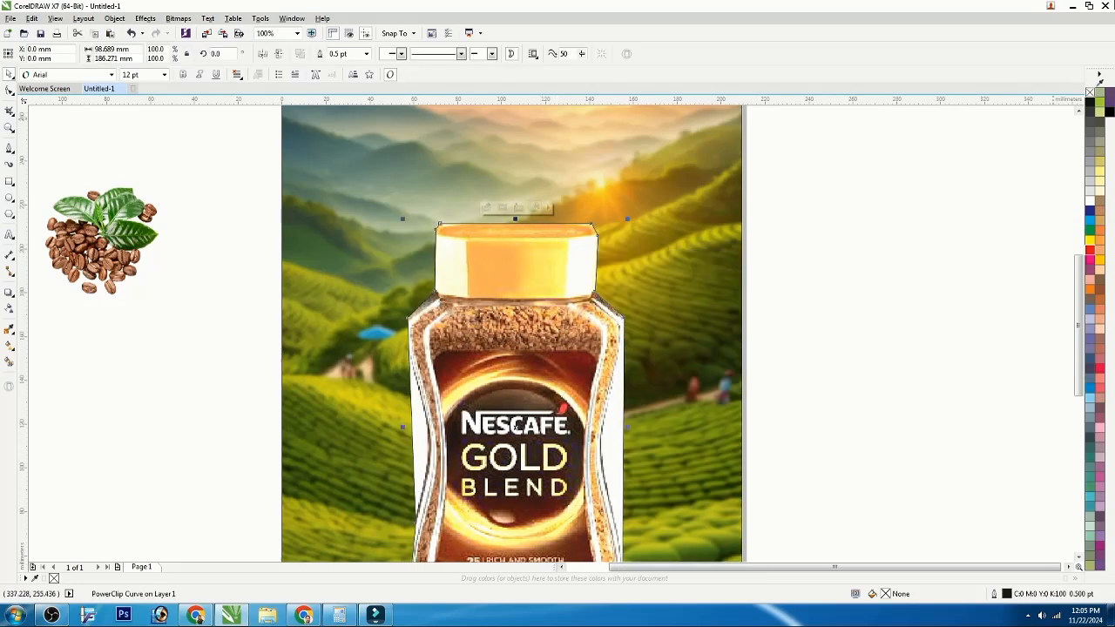
pyautogui.hotkey('ctrl', 'z')
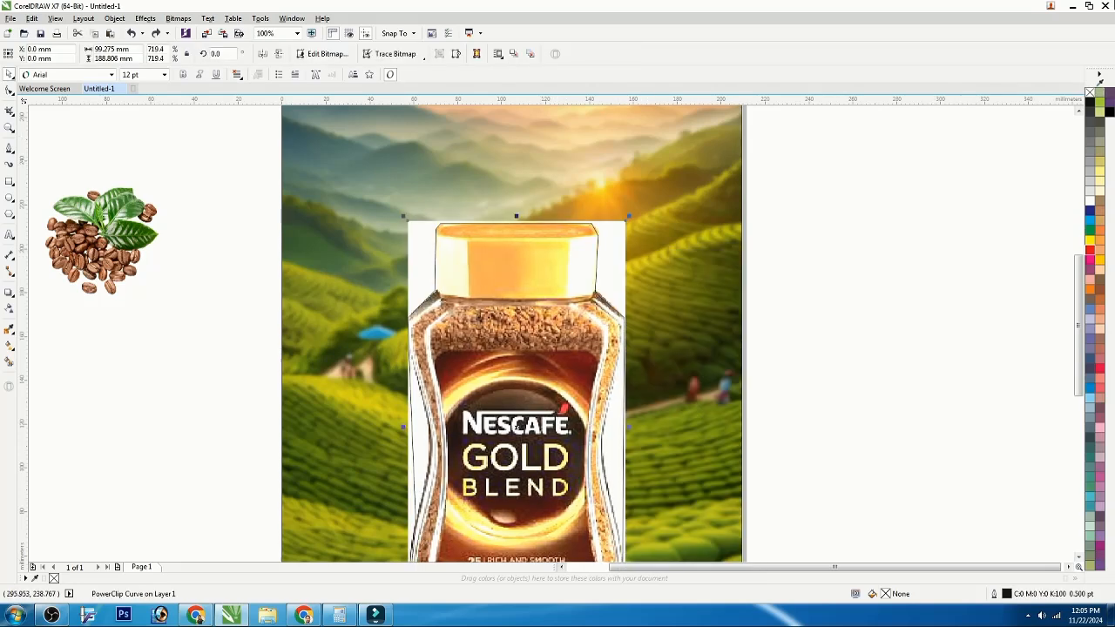
# Step: Select the traced jar outline, select all its nodes and convert its segments to curves for editing
pyautogui.click(515, 427)
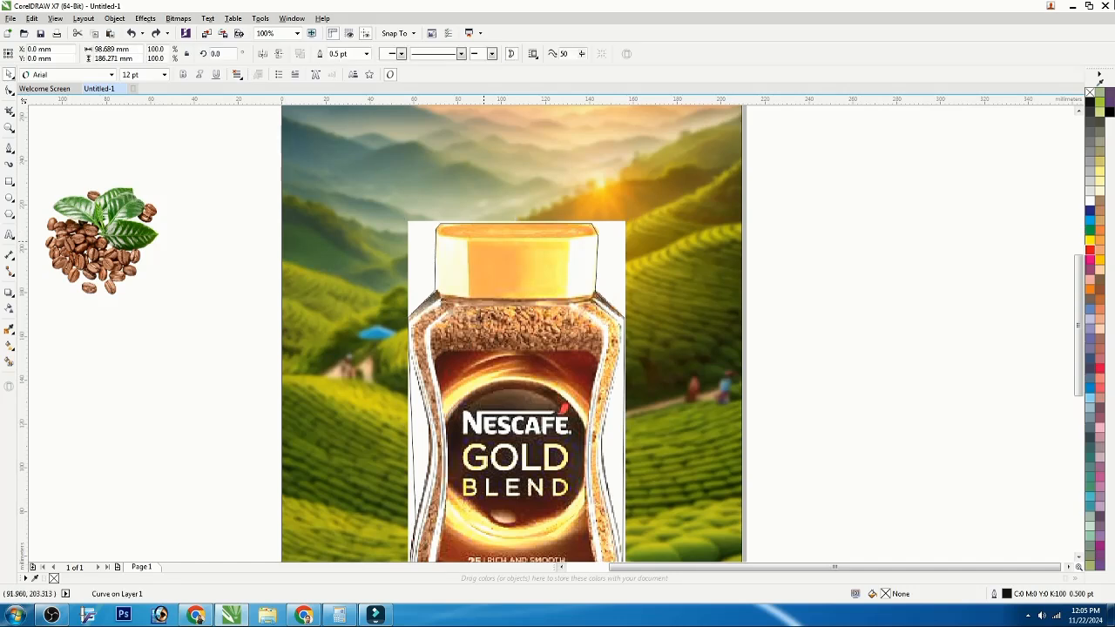
pyautogui.press('F10')
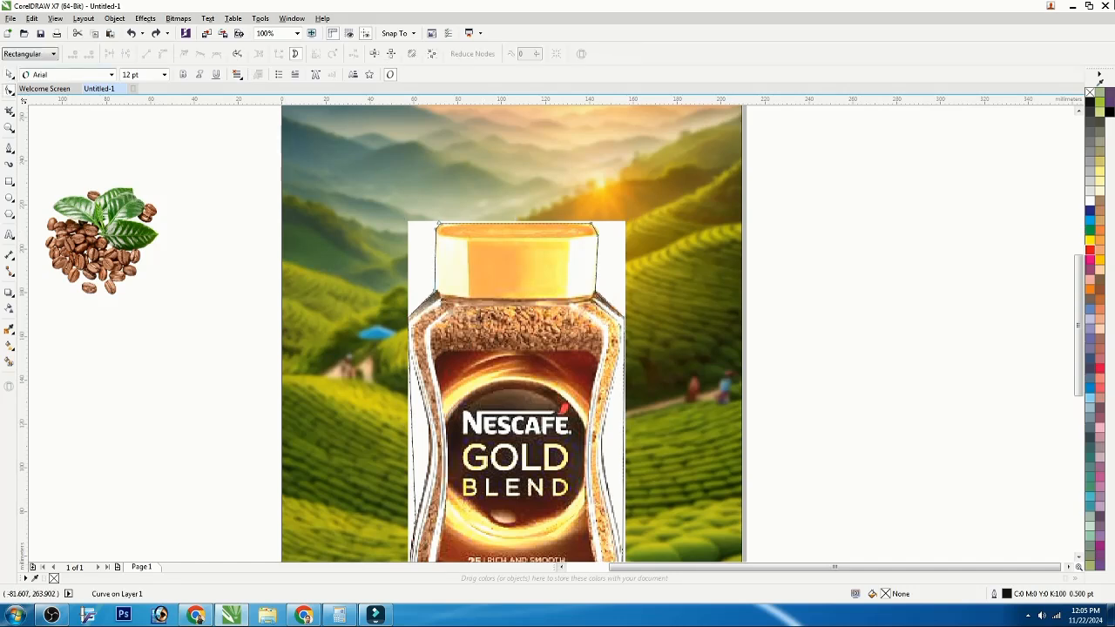
pyautogui.hotkey('ctrl', 'a')
pyautogui.click(163, 54)
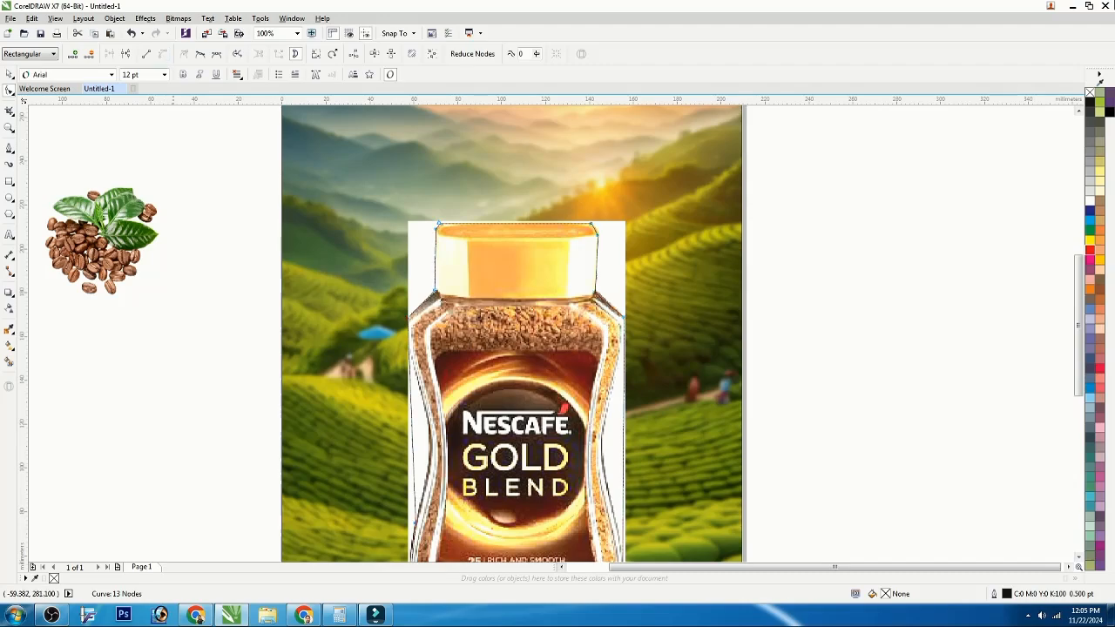
pyautogui.click(205, 156)
# Step: Adjust the outline's nodes around the lid and right shoulder so they hug the jar's edge
pyautogui.scroll(2, 436, 228)
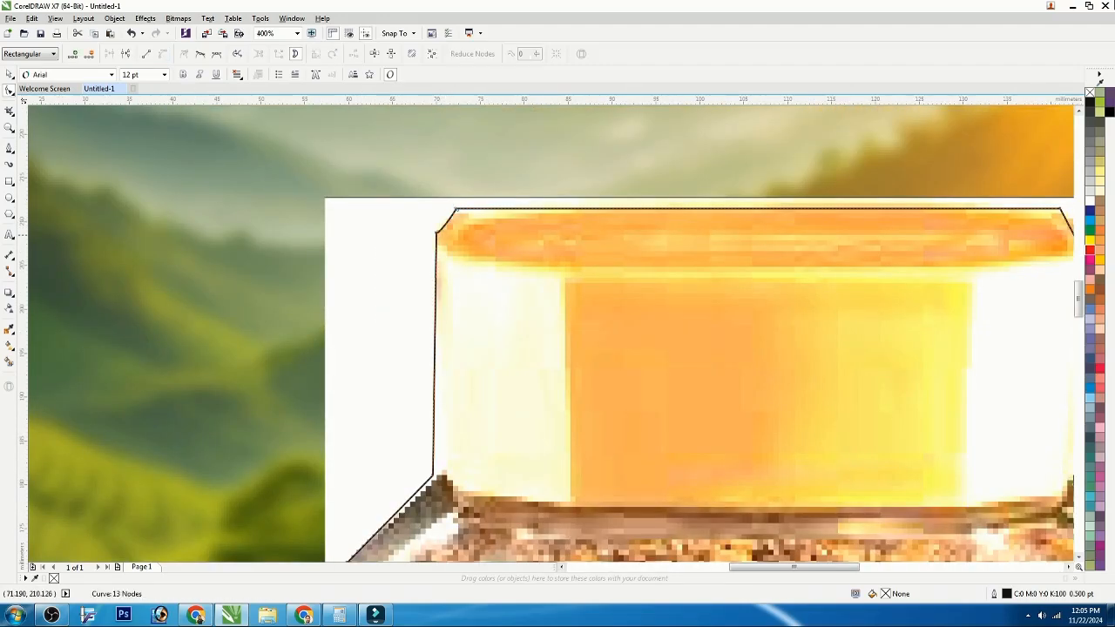
pyautogui.scroll(-1, 400, 238)
pyautogui.scroll(1, 723, 239)
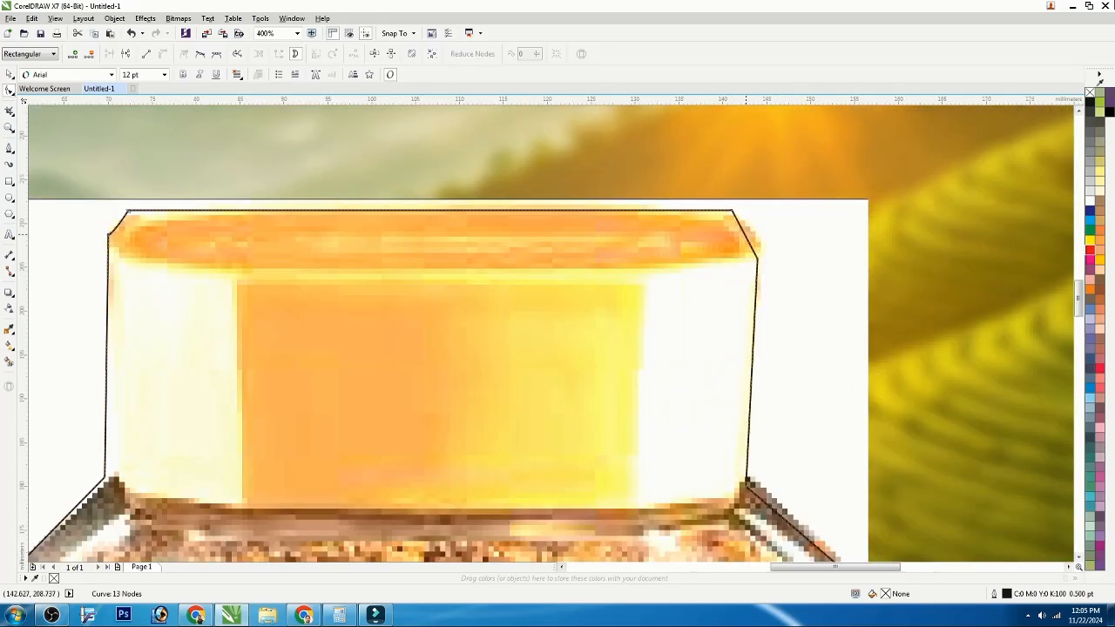
pyautogui.scroll(-1, 679, 252)
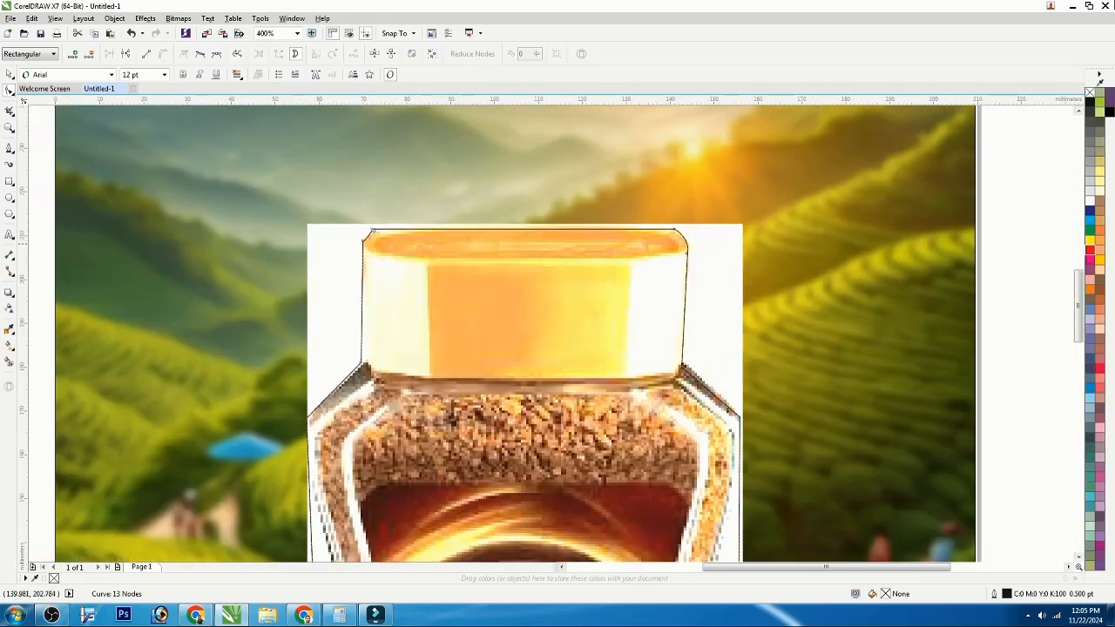
pyautogui.scroll(-1, 725, 335)
pyautogui.scroll(2, 704, 346)
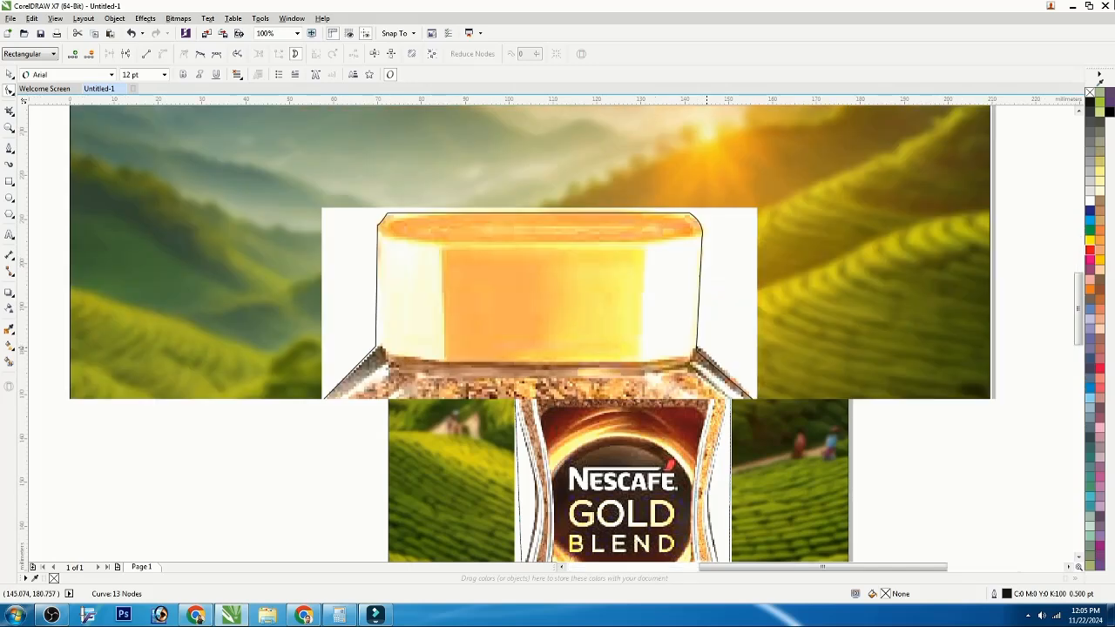
pyautogui.moveTo(711, 376); pyautogui.dragTo(712, 364)
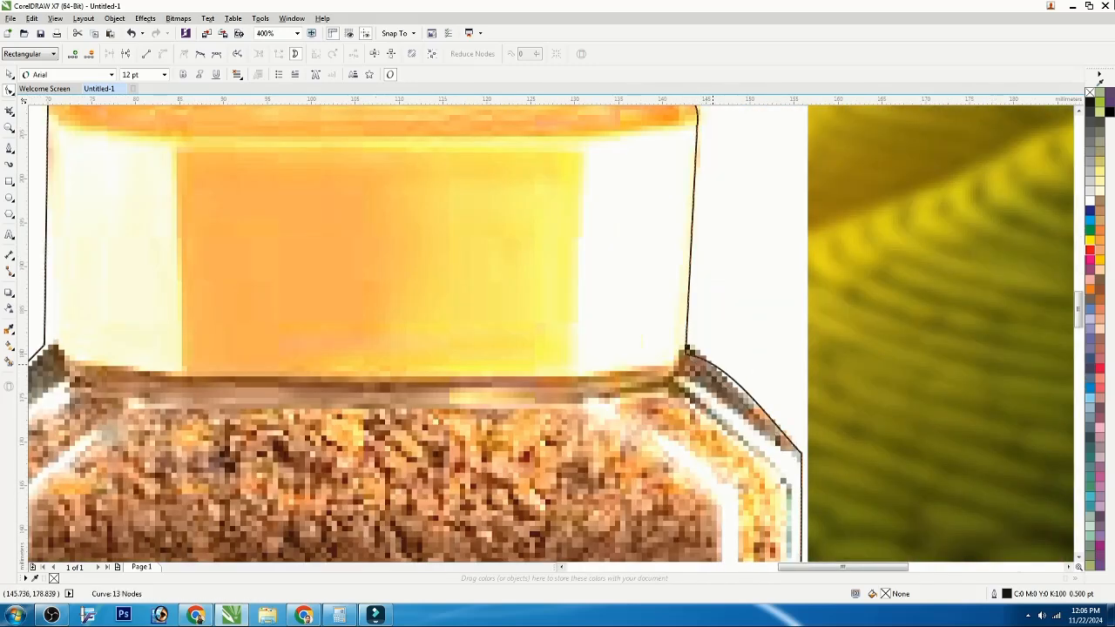
pyautogui.scroll(-2, 710, 314)
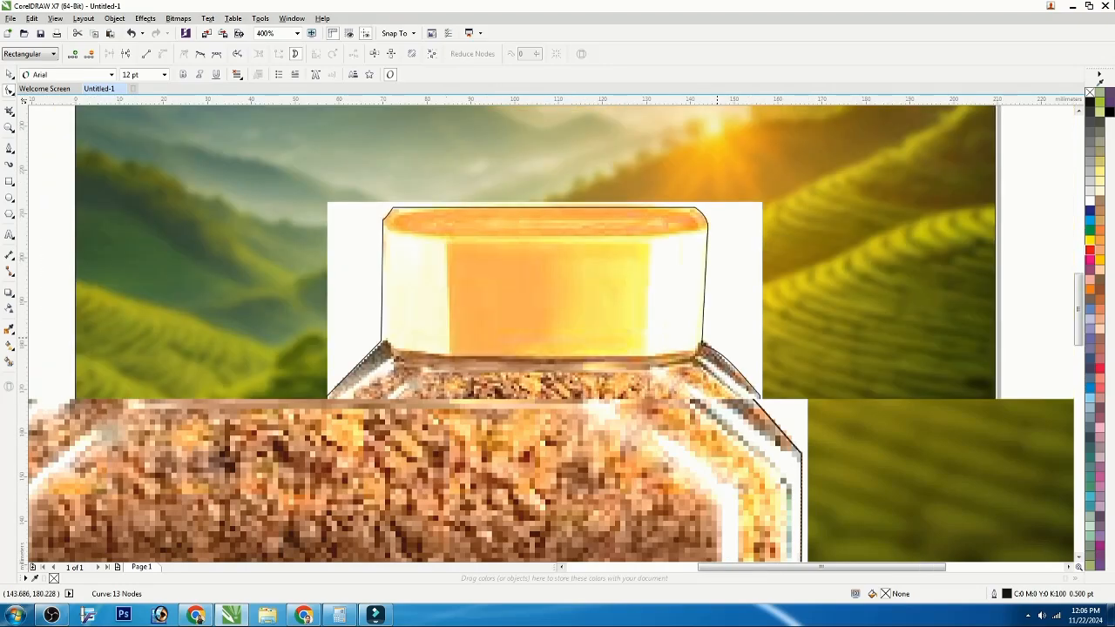
pyautogui.scroll(1, 725, 489)
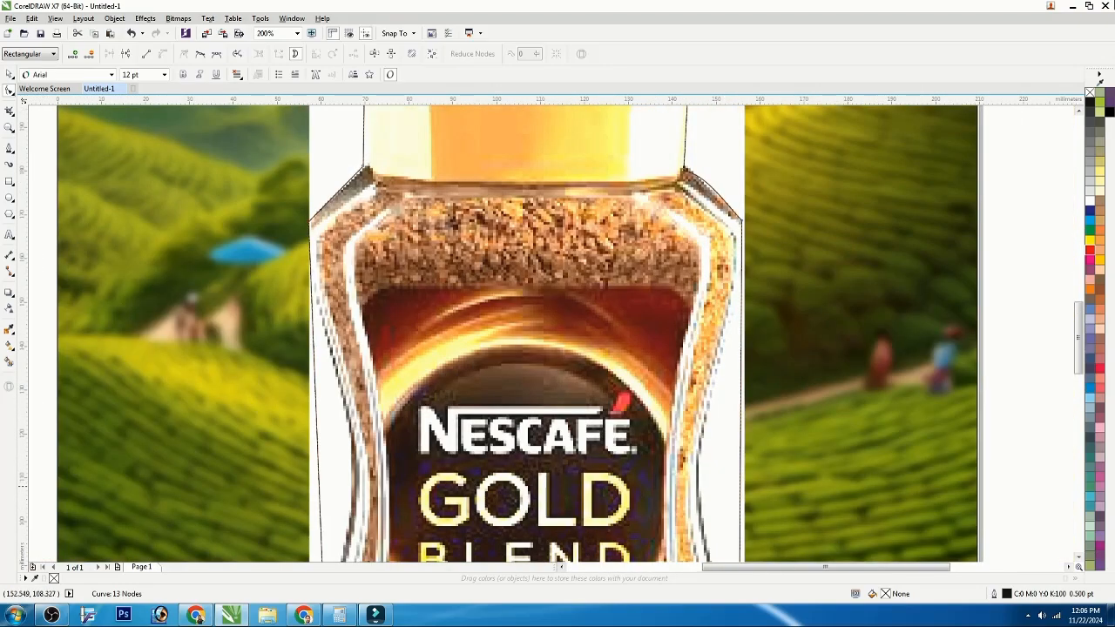
pyautogui.moveTo(740, 489); pyautogui.dragTo(699, 500)
pyautogui.scroll(-1, 585, 392)
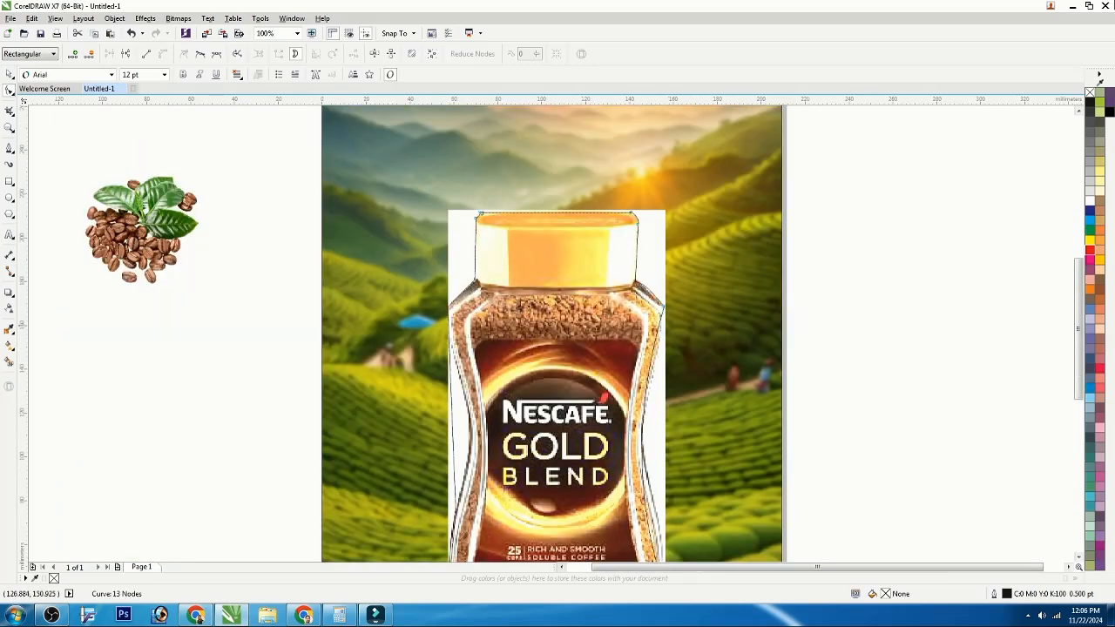
# Step: Bend the outline's right side so it follows the jar's curved body
pyautogui.click(663, 305)
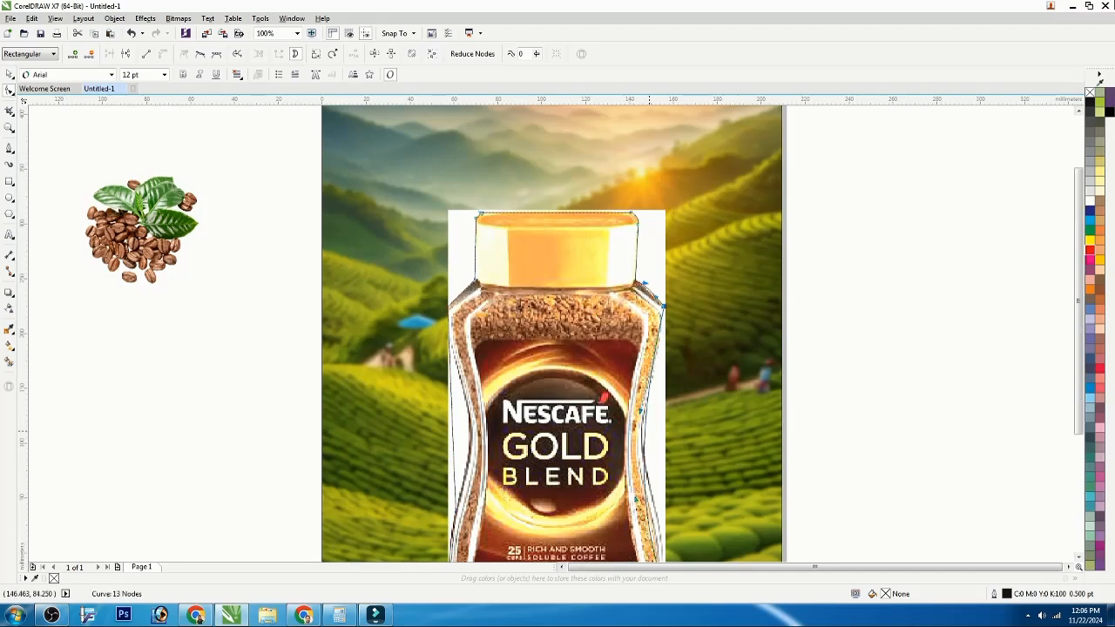
pyautogui.scroll(-1, 649, 431)
pyautogui.scroll(2, 647, 500)
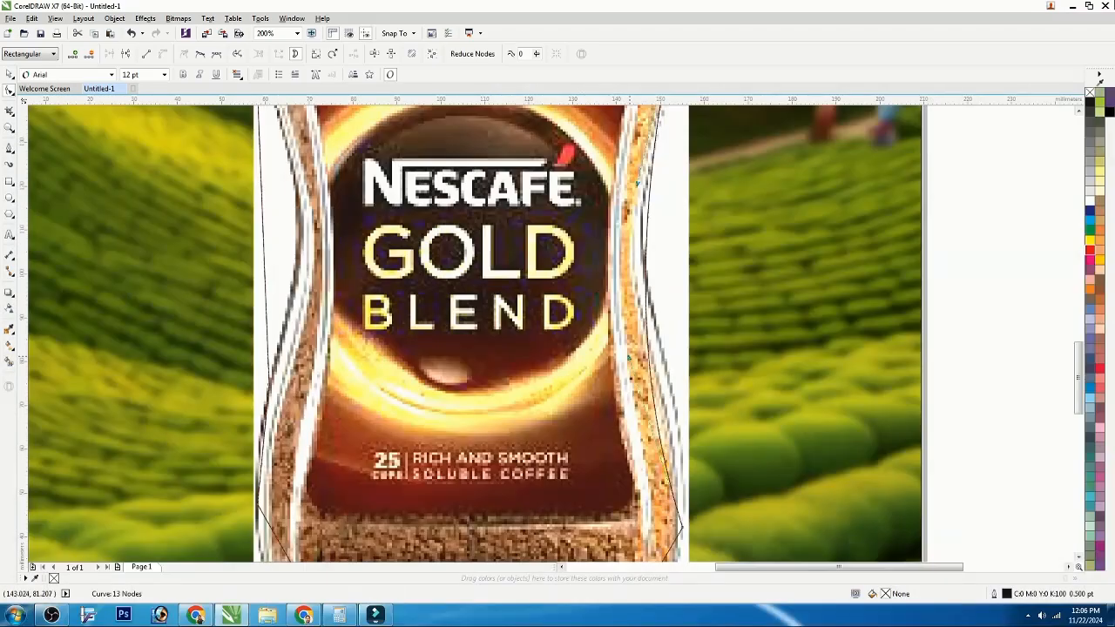
pyautogui.moveTo(627, 357); pyautogui.dragTo(679, 326)
pyautogui.moveTo(638, 183); pyautogui.dragTo(592, 305)
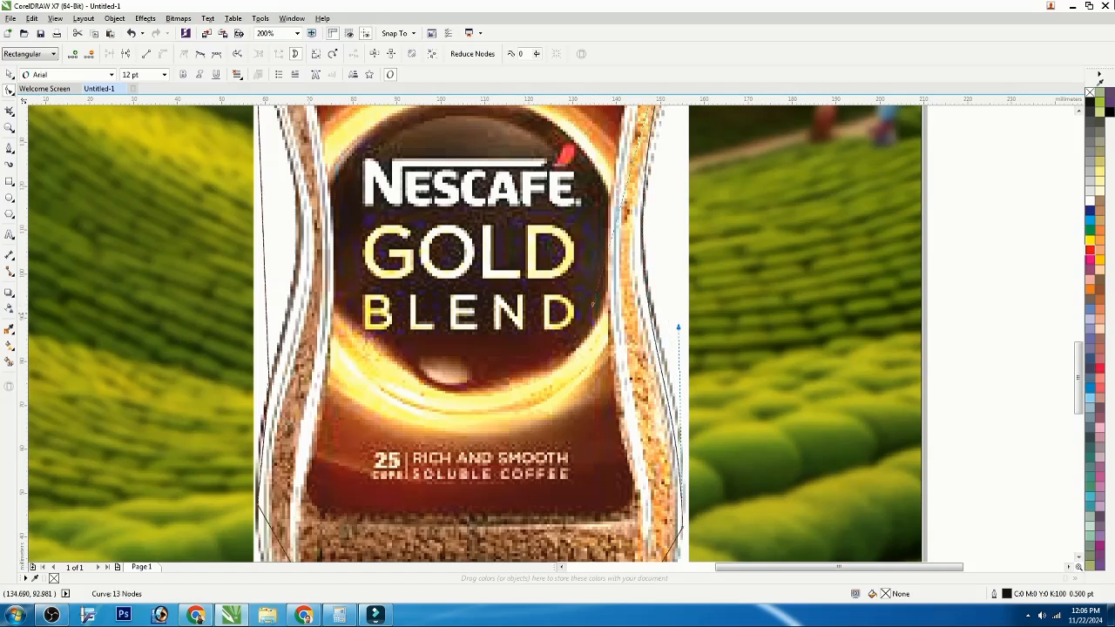
pyautogui.moveTo(678, 327); pyautogui.dragTo(686, 311)
# Step: Reshape the outline's bottom corners to match the rounded base of the jar
pyautogui.scroll(-1, 645, 235)
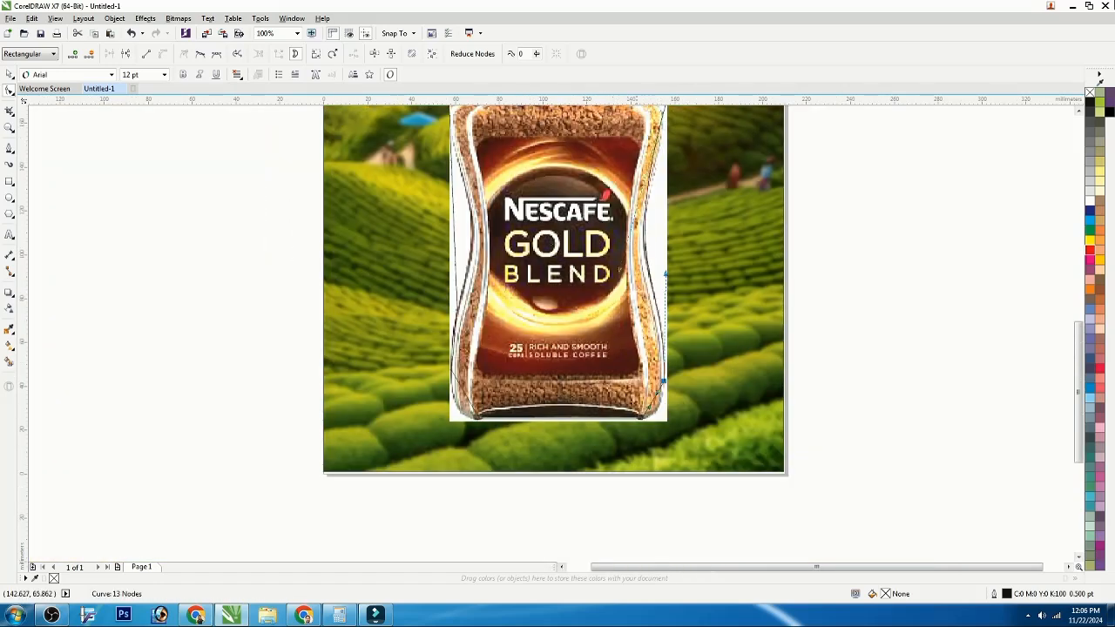
pyautogui.scroll(2, 657, 400)
pyautogui.moveTo(644, 386); pyautogui.dragTo(665, 421)
pyautogui.scroll(-1, 736, 392)
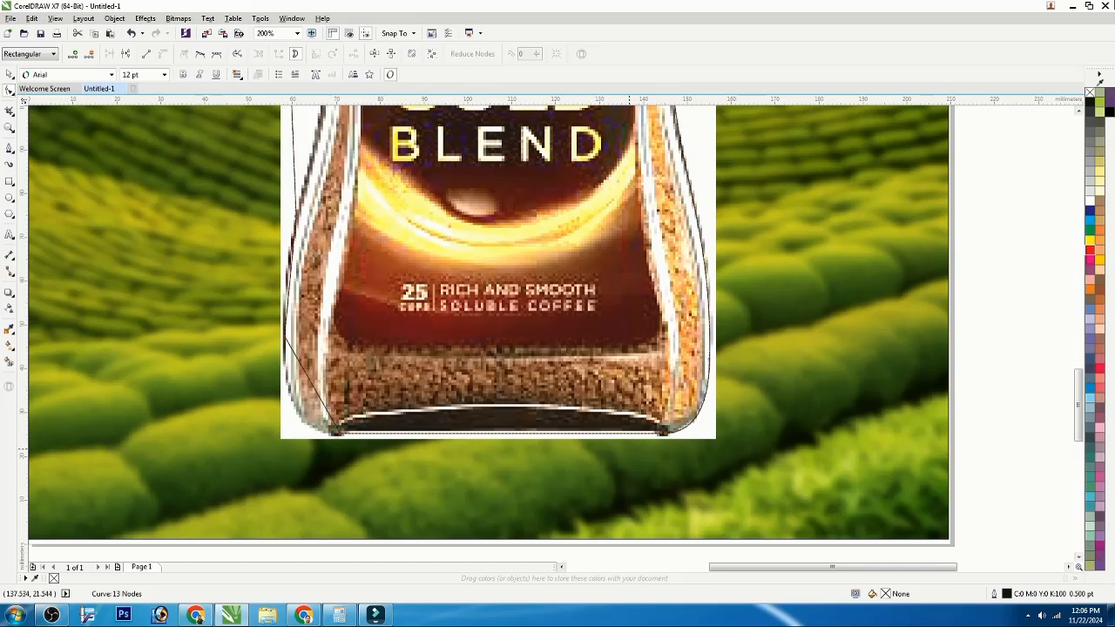
pyautogui.scroll(-2, 644, 457)
pyautogui.scroll(1, 590, 443)
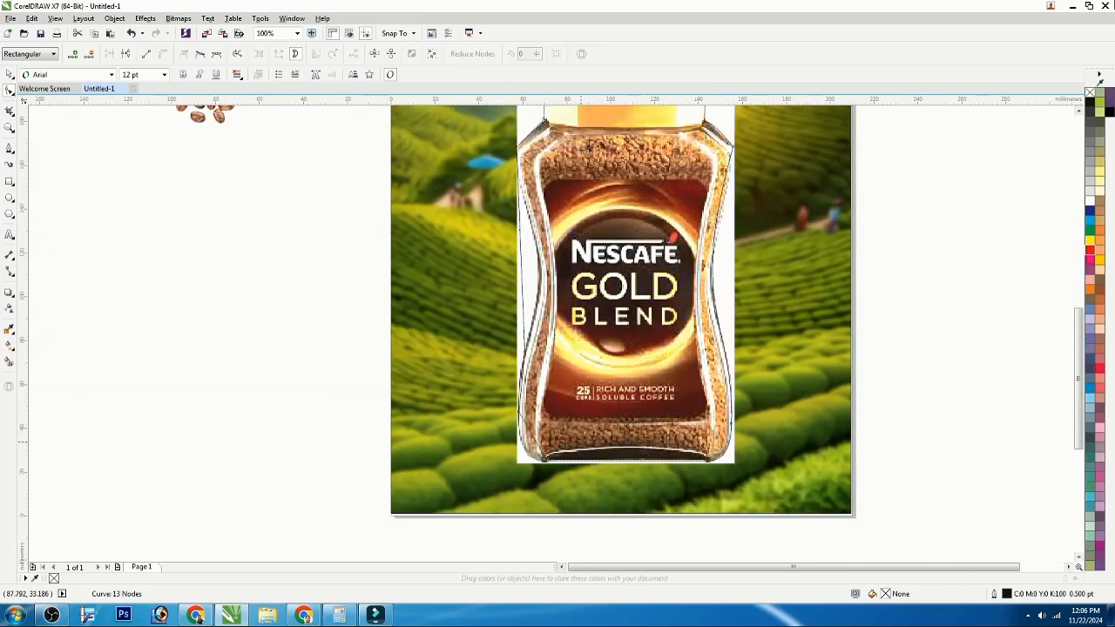
pyautogui.scroll(1, 526, 439)
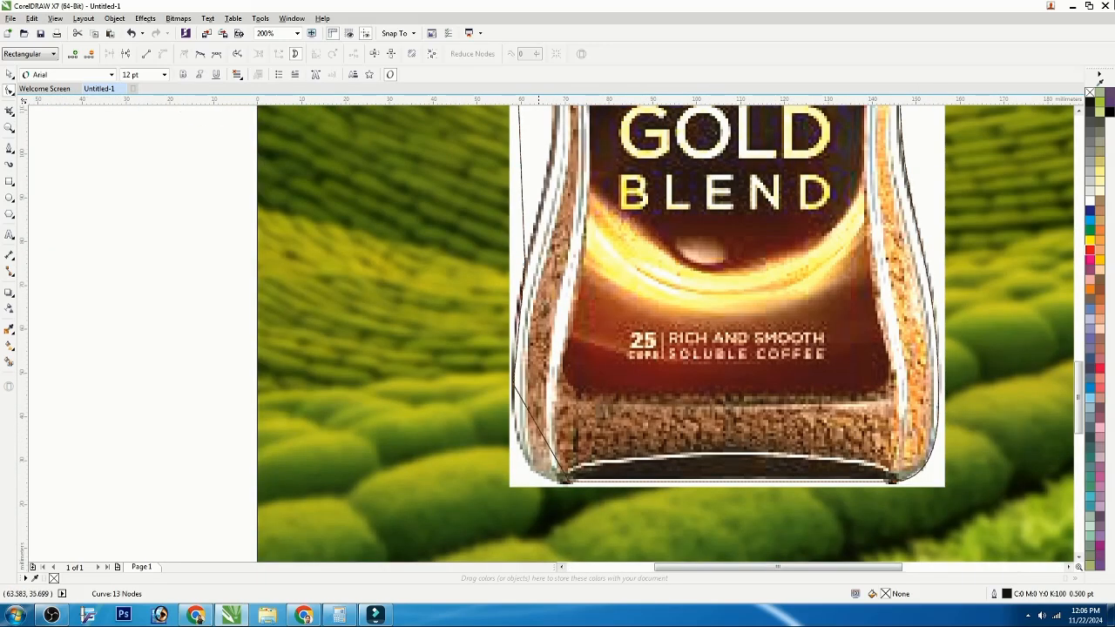
pyautogui.moveTo(539, 430); pyautogui.dragTo(523, 457)
# Step: Try to bend the outline's left side, then undo the change
pyautogui.scroll(-1, 505, 509)
pyautogui.scroll(2, 505, 412)
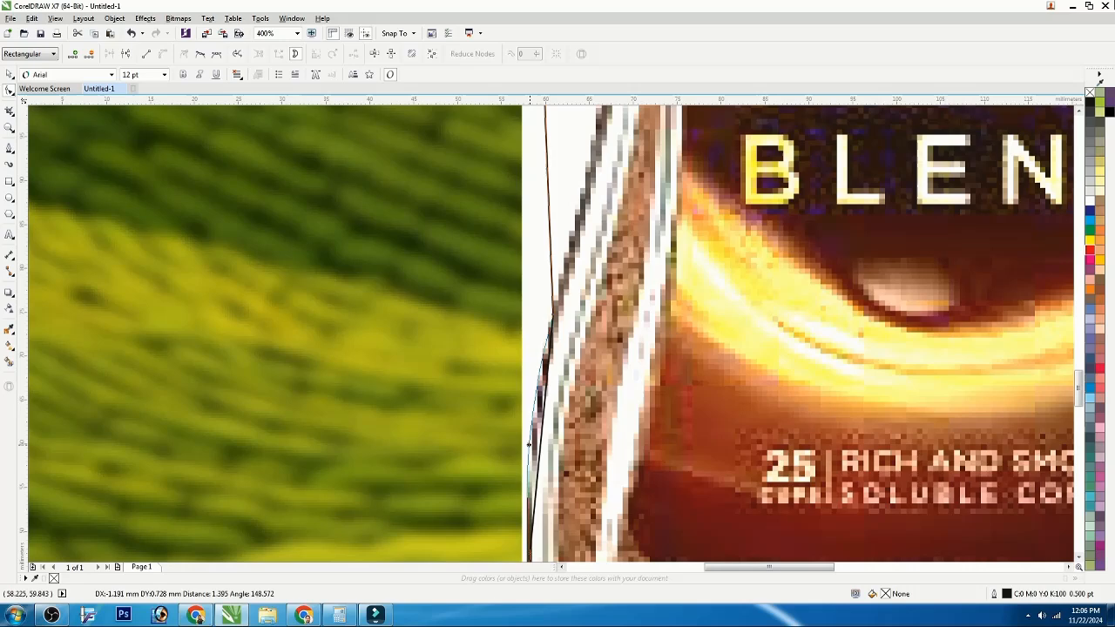
pyautogui.scroll(-2, 539, 452)
pyautogui.scroll(1, 459, 328)
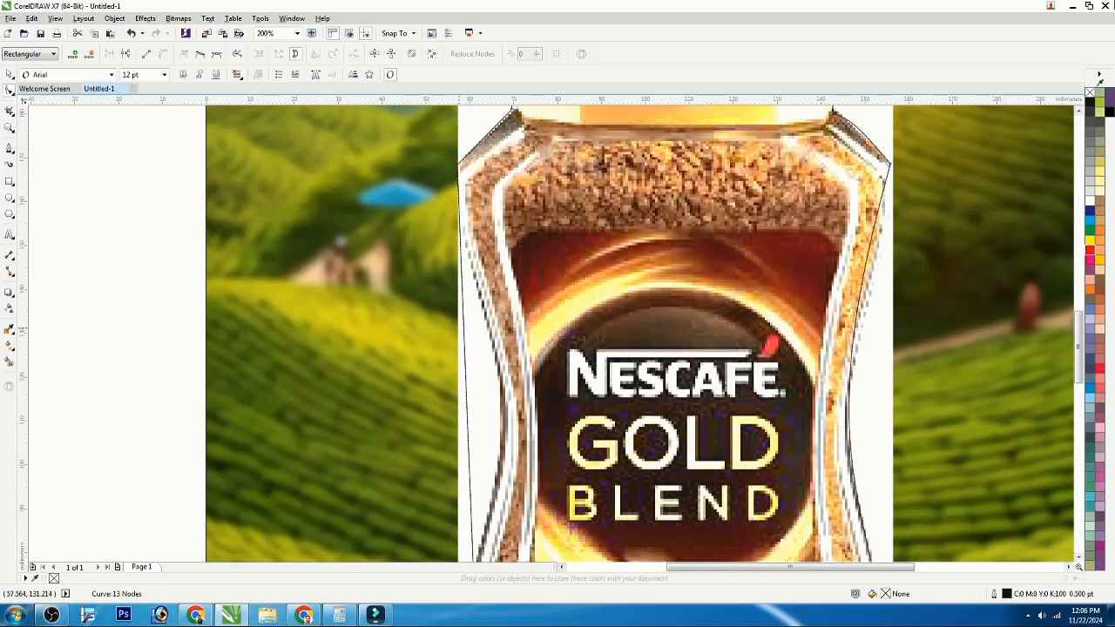
pyautogui.moveTo(468, 380); pyautogui.dragTo(500, 386)
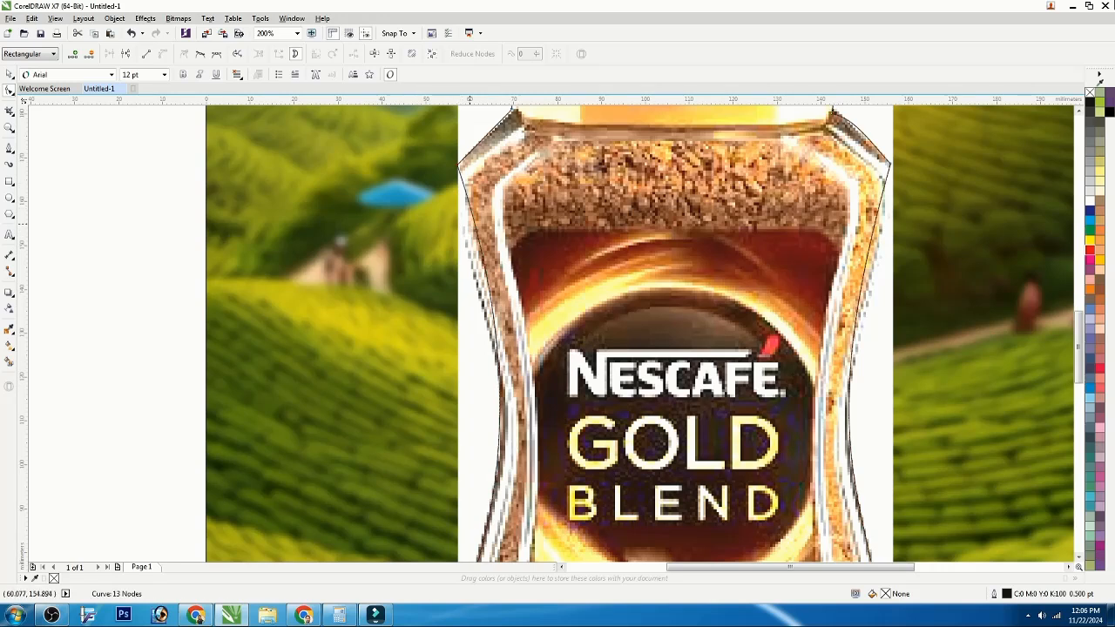
pyautogui.hotkey('ctrl', 'z')
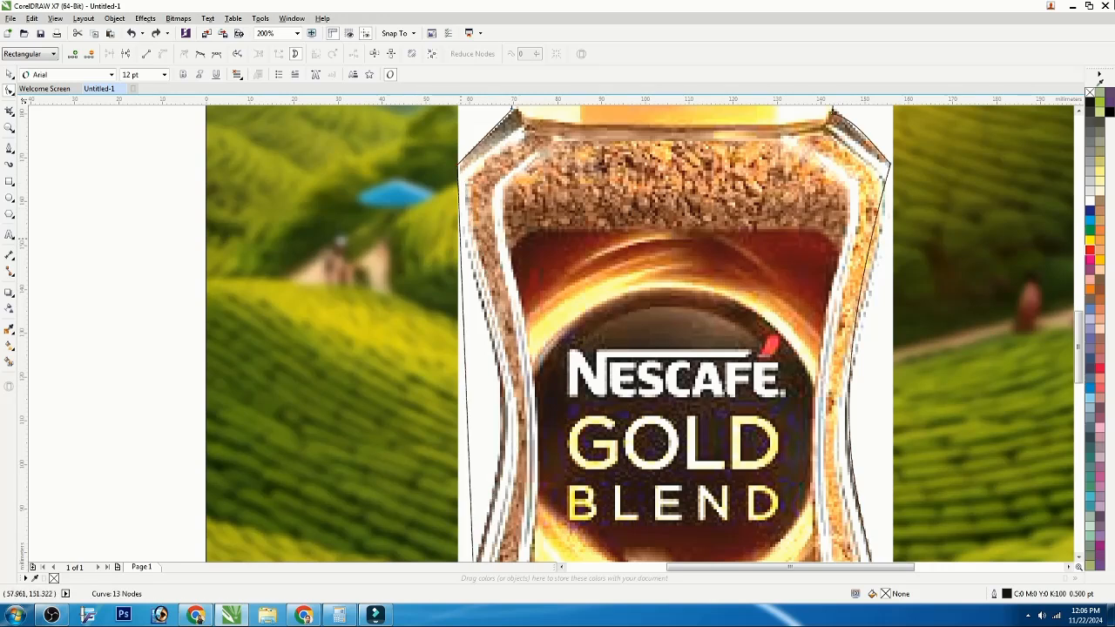
# Step: Add a node on the outline's left side and curve it to follow the jar's waist
pyautogui.doubleClick(460, 230)
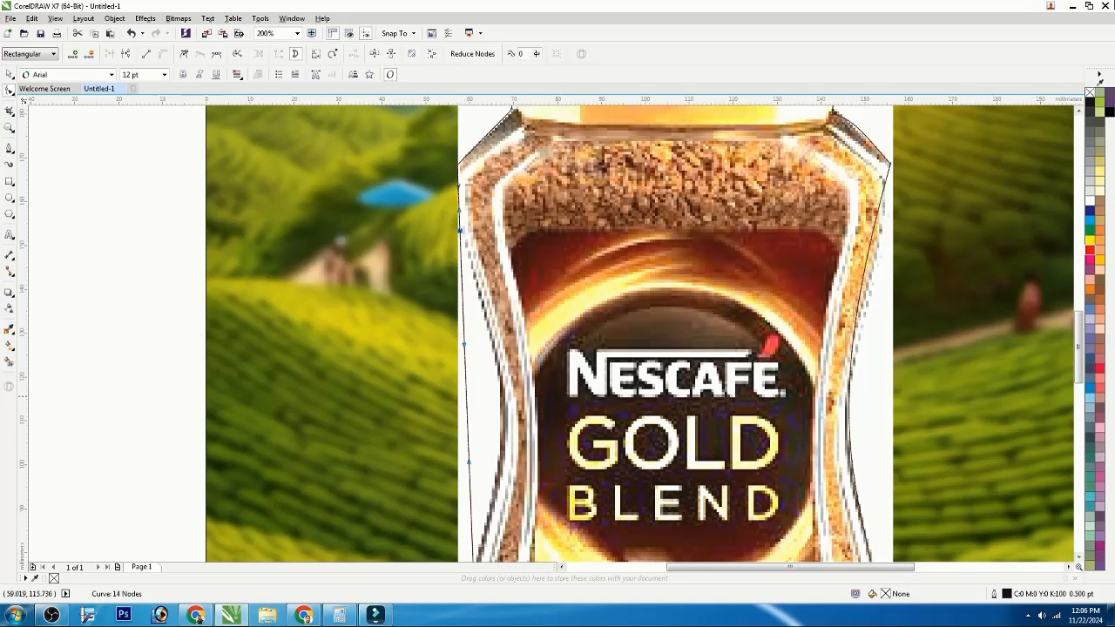
pyautogui.moveTo(467, 396); pyautogui.dragTo(501, 399)
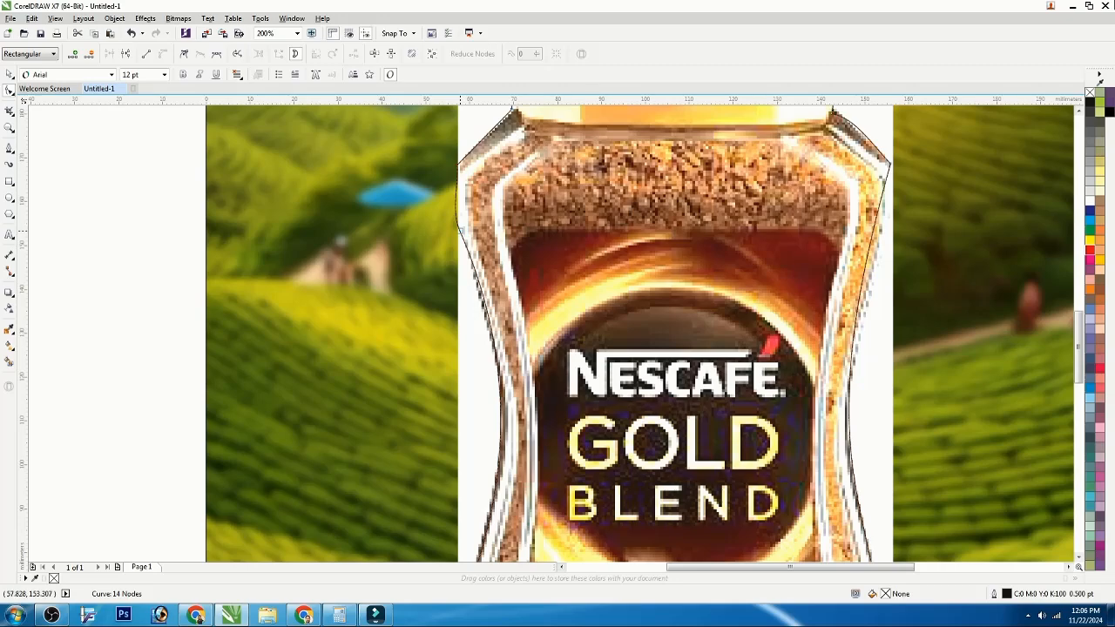
pyautogui.click(452, 211)
pyautogui.moveTo(511, 349); pyautogui.dragTo(503, 348)
pyautogui.moveTo(513, 465); pyautogui.dragTo(516, 451)
# Step: Select the finished traced outline and remove its outline stroke
pyautogui.scroll(-2, 513, 452)
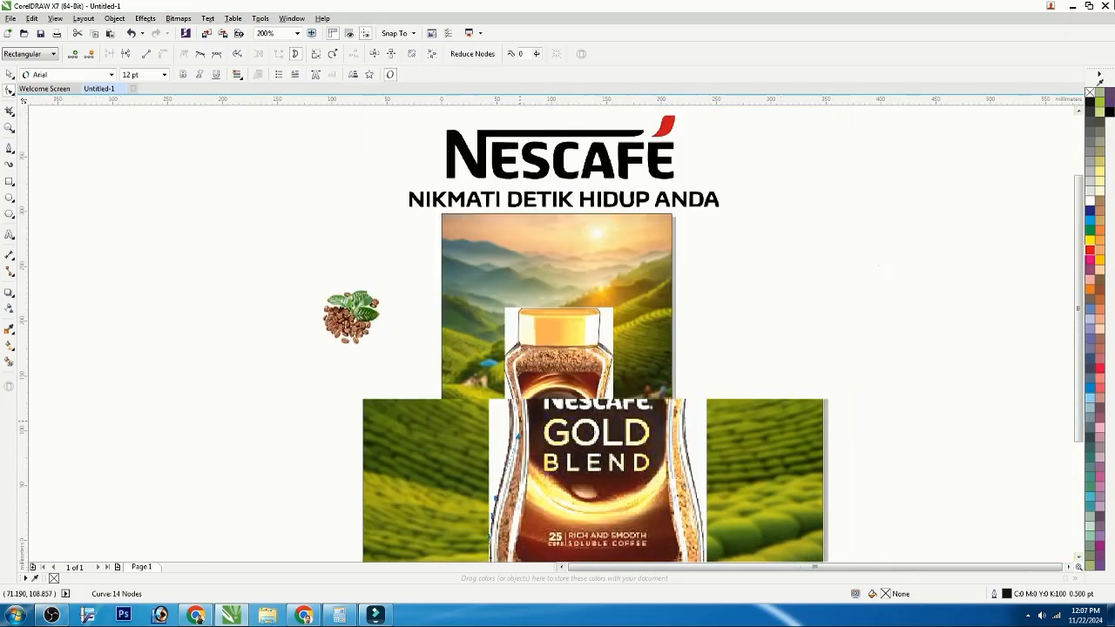
pyautogui.press('space')
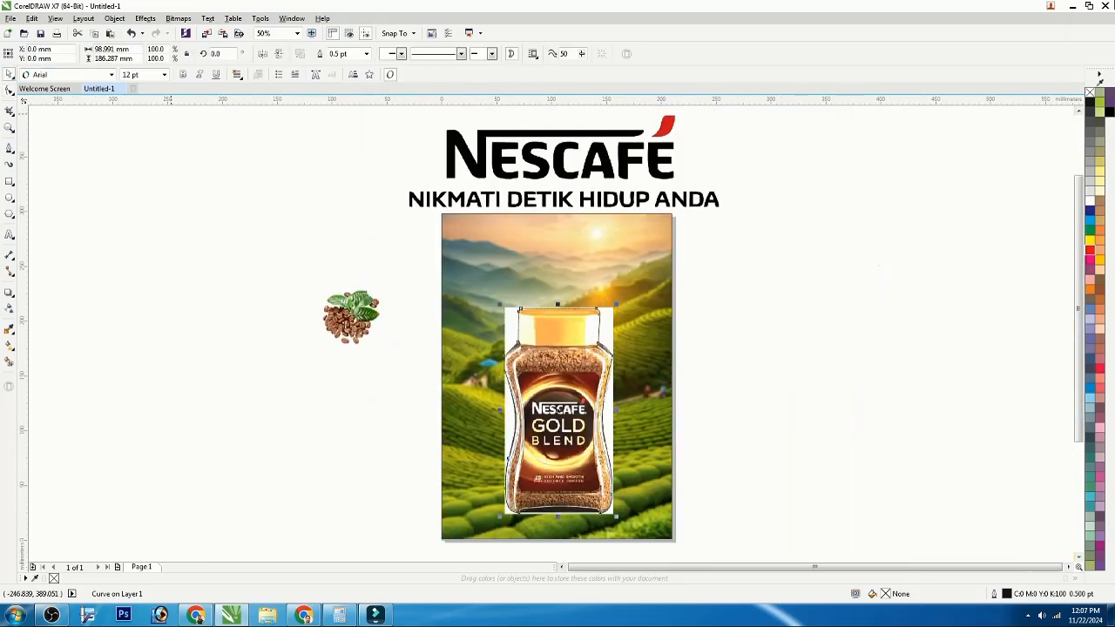
pyautogui.rightClick(1090, 93)
pyautogui.click(784, 263)
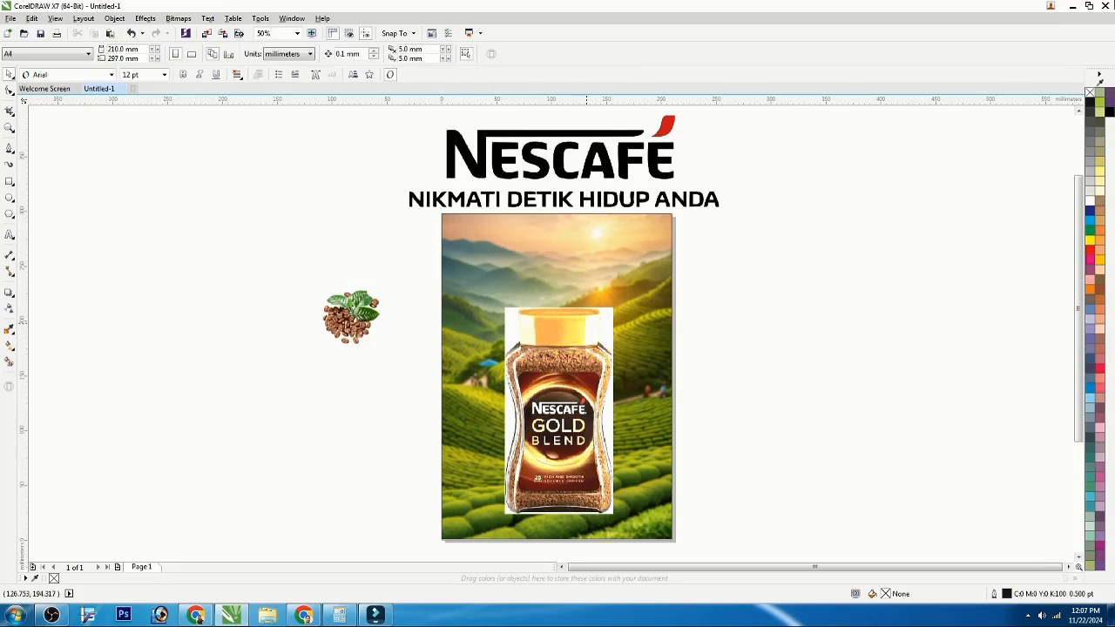
# Step: PowerClip the jar image inside the traced outline to cut out the jar
pyautogui.rightClick(611, 314)
pyautogui.click(655, 282)
pyautogui.click(575, 350)
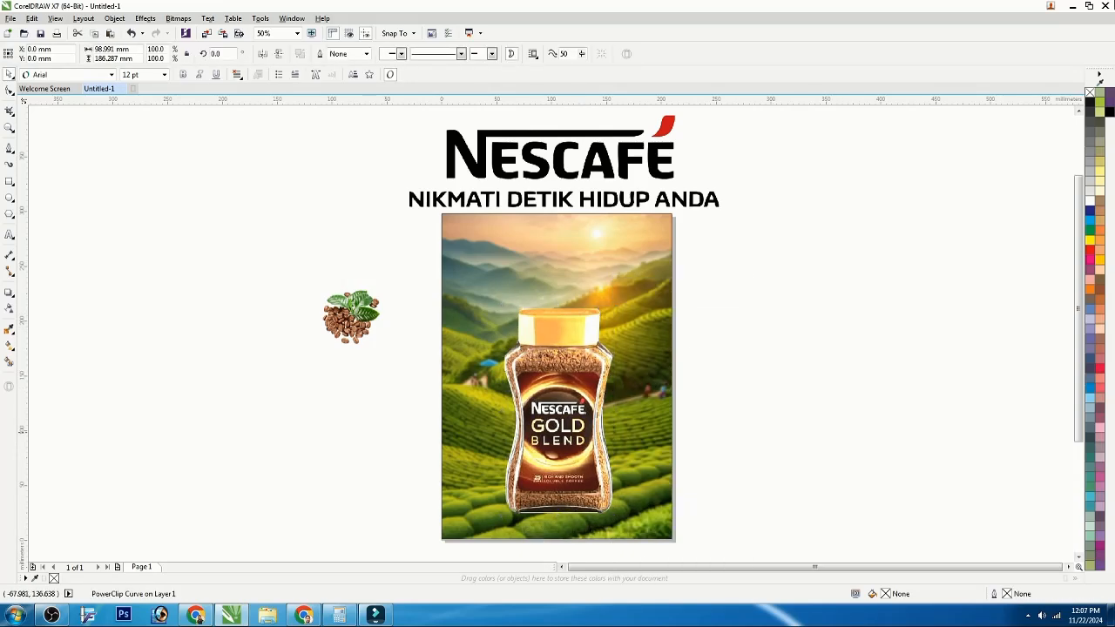
# Step: Move the coffee-beans image onto the poster, placing it beside the jar's lower right side
pyautogui.click(344, 313)
pyautogui.moveTo(344, 314); pyautogui.dragTo(488, 305)
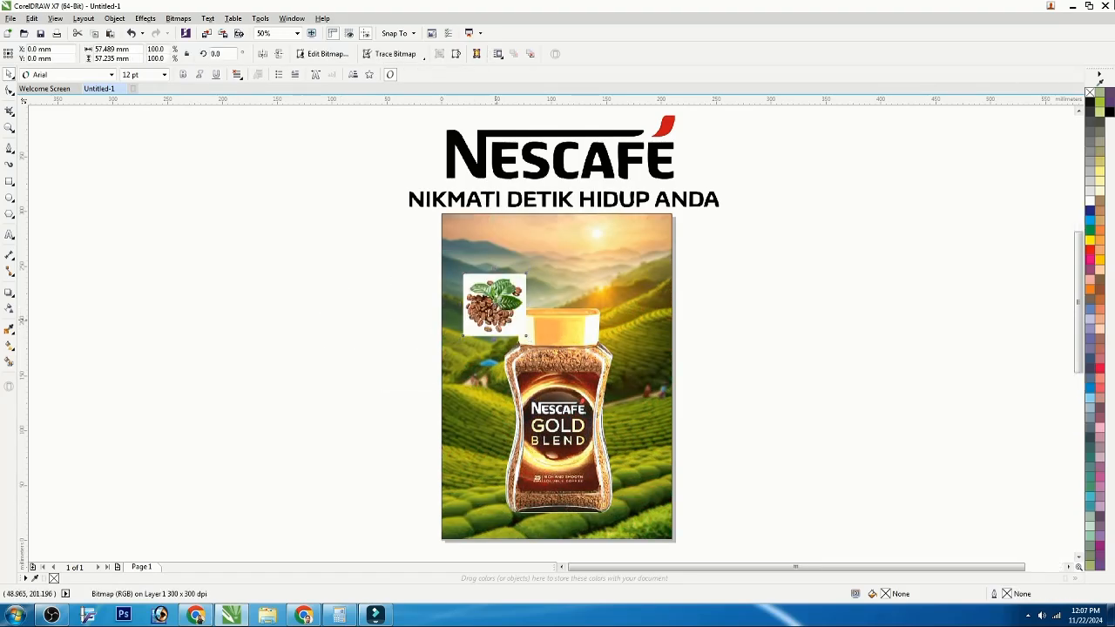
pyautogui.scroll(3, 526, 337)
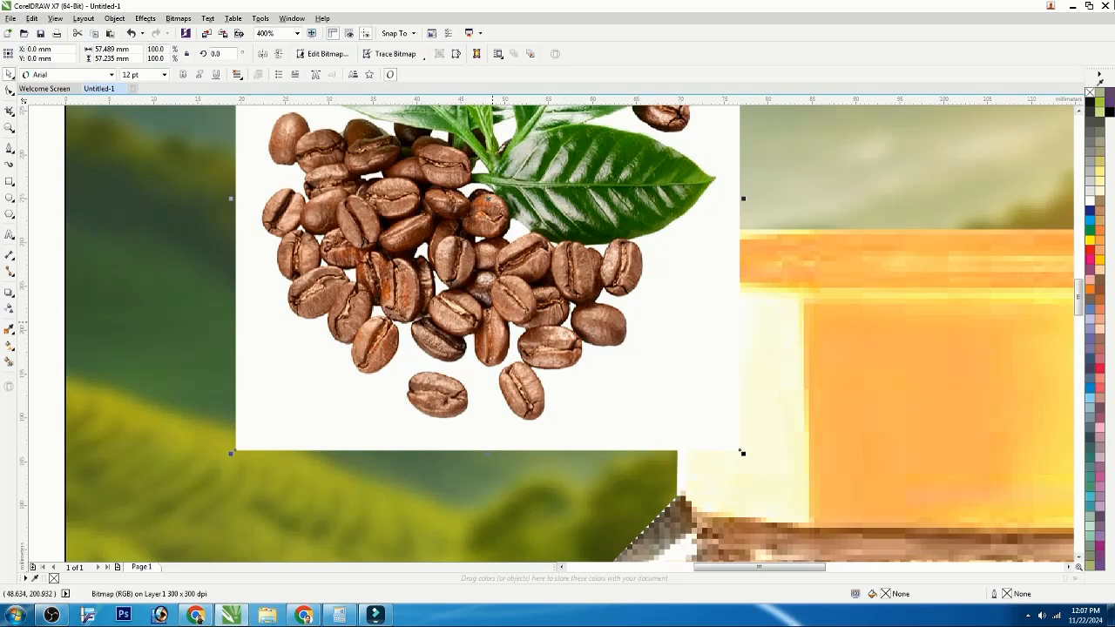
pyautogui.scroll(-3, 471, 339)
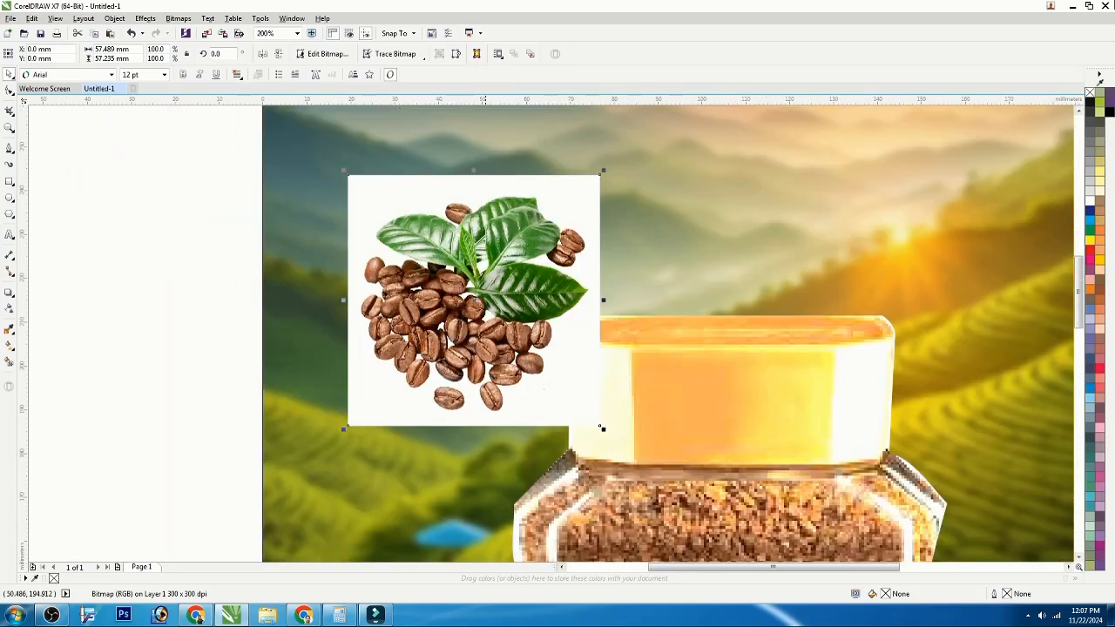
pyautogui.moveTo(471, 336); pyautogui.dragTo(604, 514)
pyautogui.press('Tab')
pyautogui.scroll(1, 604, 514)
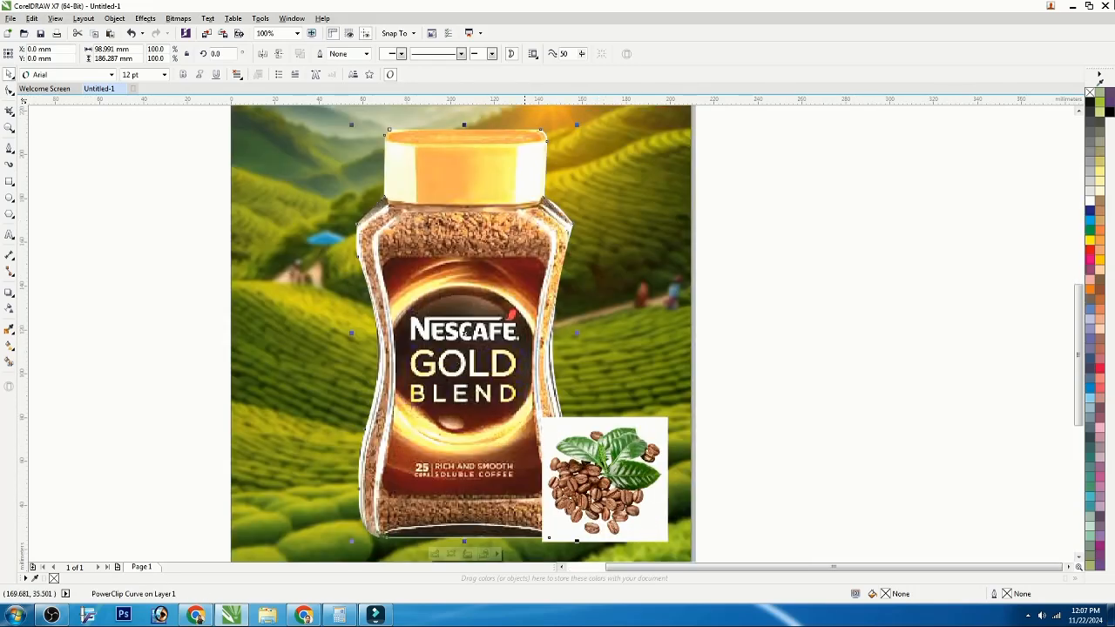
pyautogui.scroll(-1, 476, 355)
pyautogui.scroll(1, 477, 355)
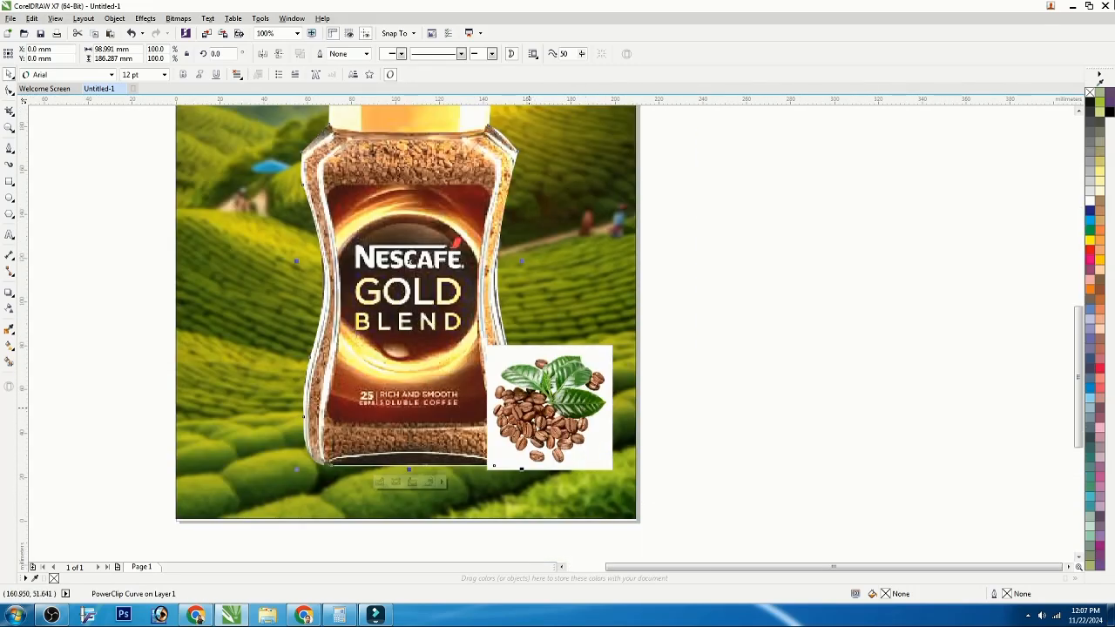
pyautogui.scroll(1, 528, 432)
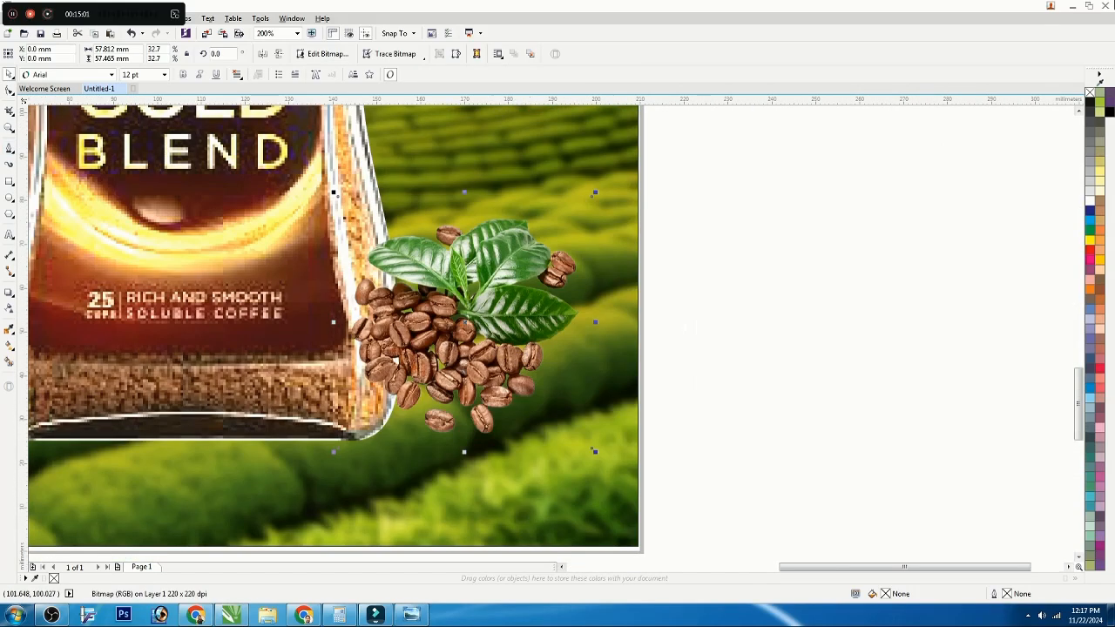
pyautogui.press('Escape')
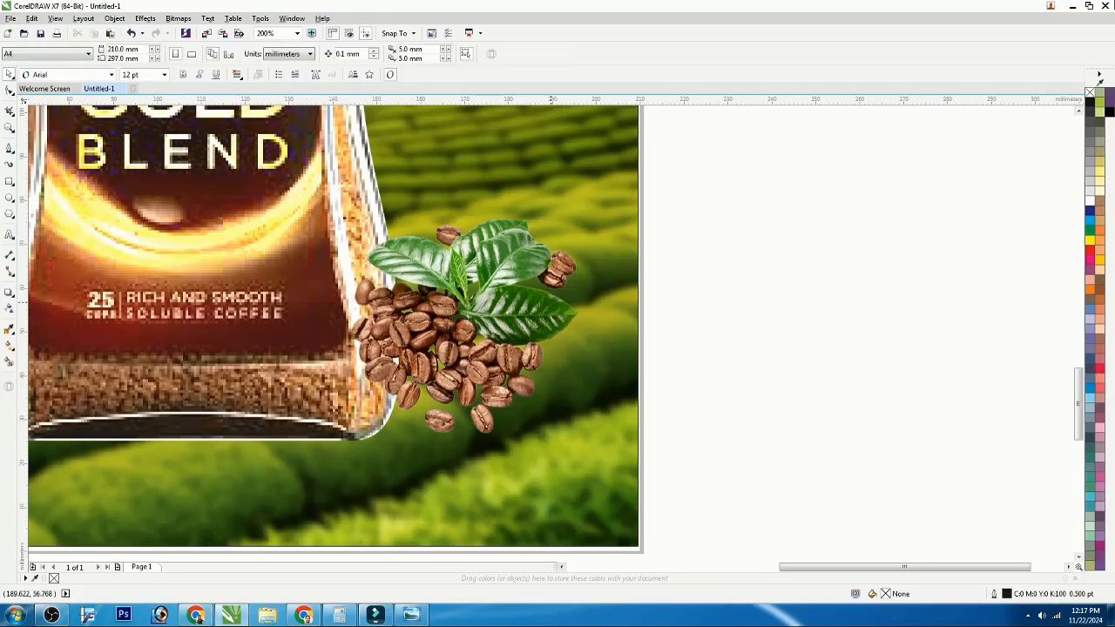
# Step: Bring the cut-out jar to the front of the page
pyautogui.scroll(-2, 494, 278)
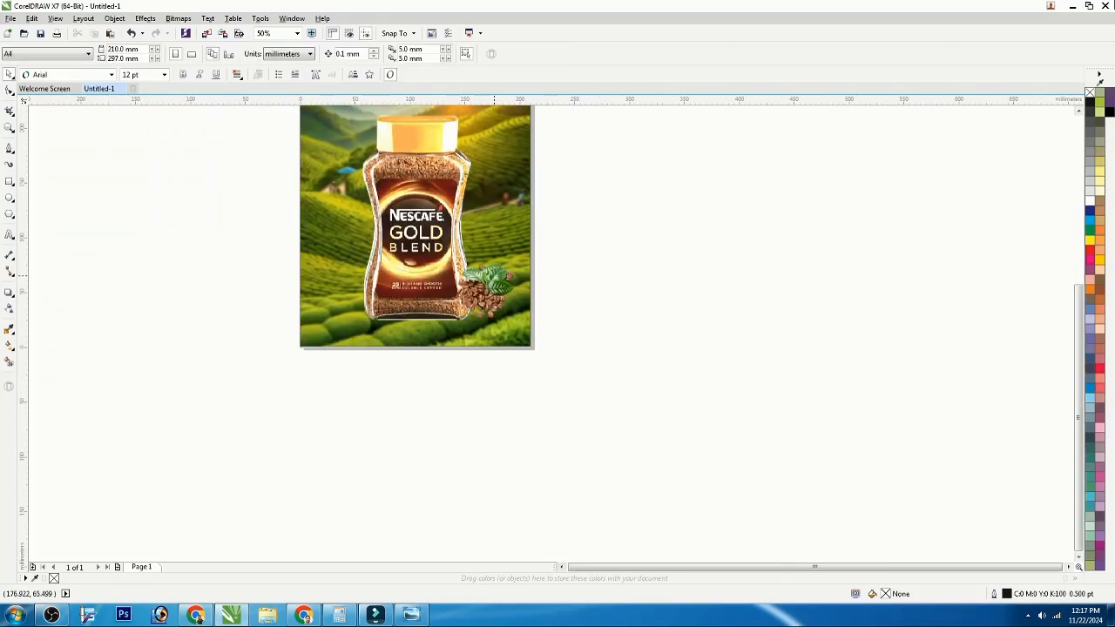
pyautogui.click(426, 265)
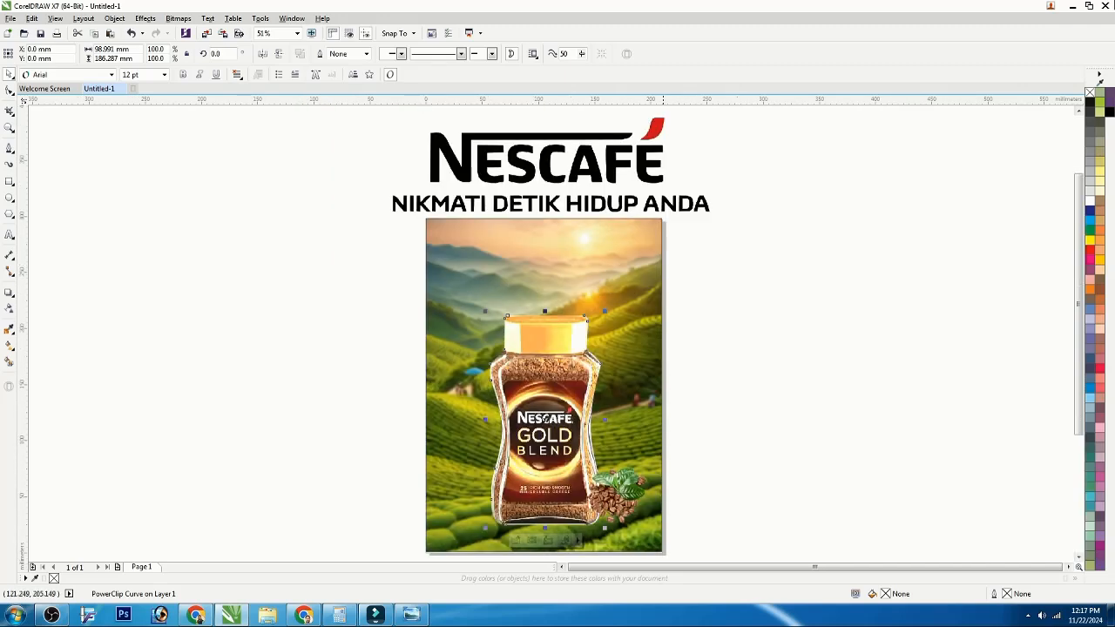
pyautogui.click(626, 496)
pyautogui.click(549, 474)
pyautogui.hotkey('shift', 'pageup')
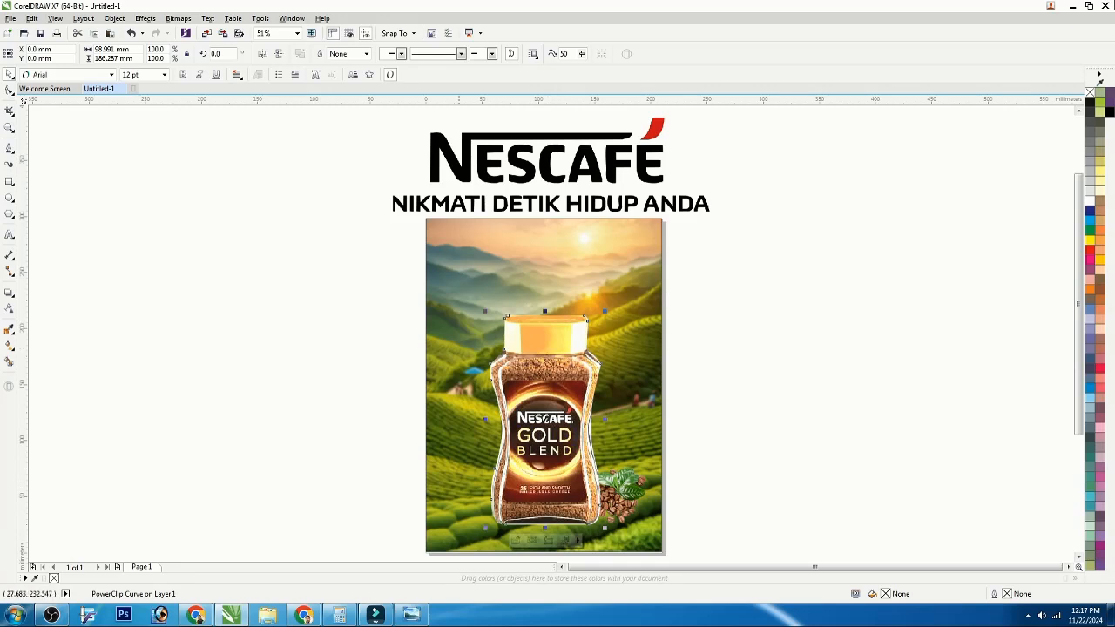
# Step: Convert the NESCAFÉ logo bitmap to vectors using Outline Trace with the Logo preset
pyautogui.rightClick(469, 164)
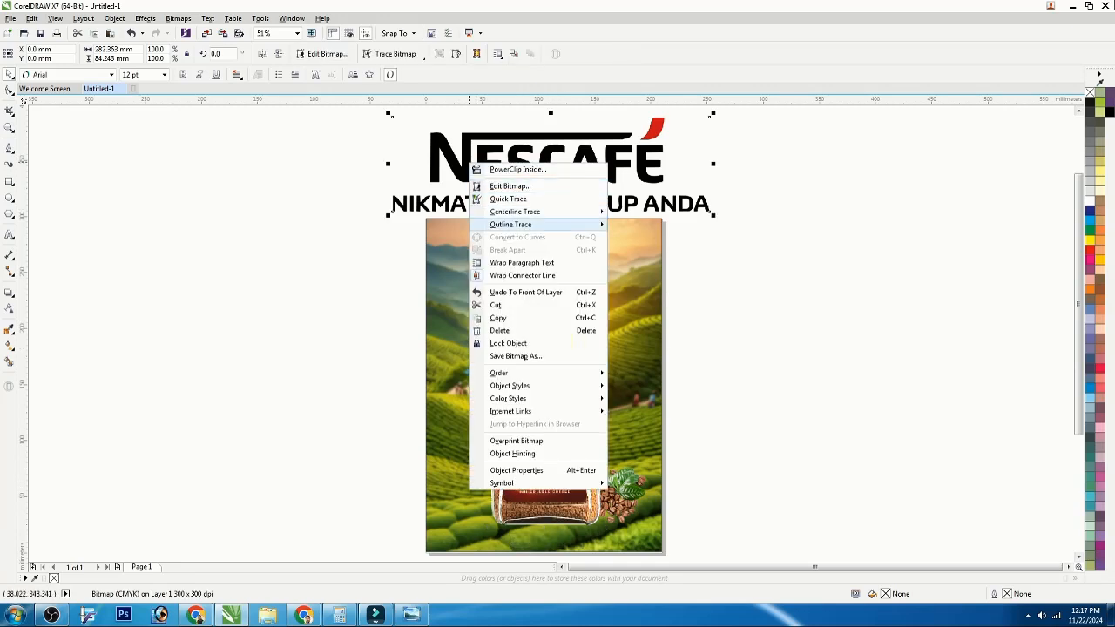
pyautogui.moveTo(523, 225)
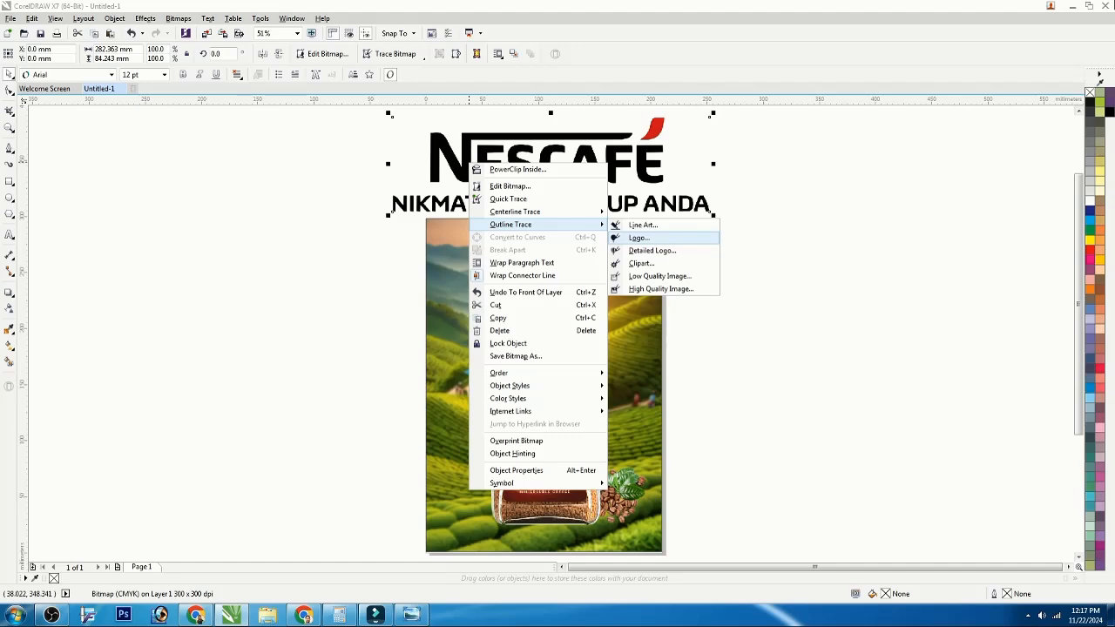
pyautogui.click(638, 238)
pyautogui.click(250, 240)
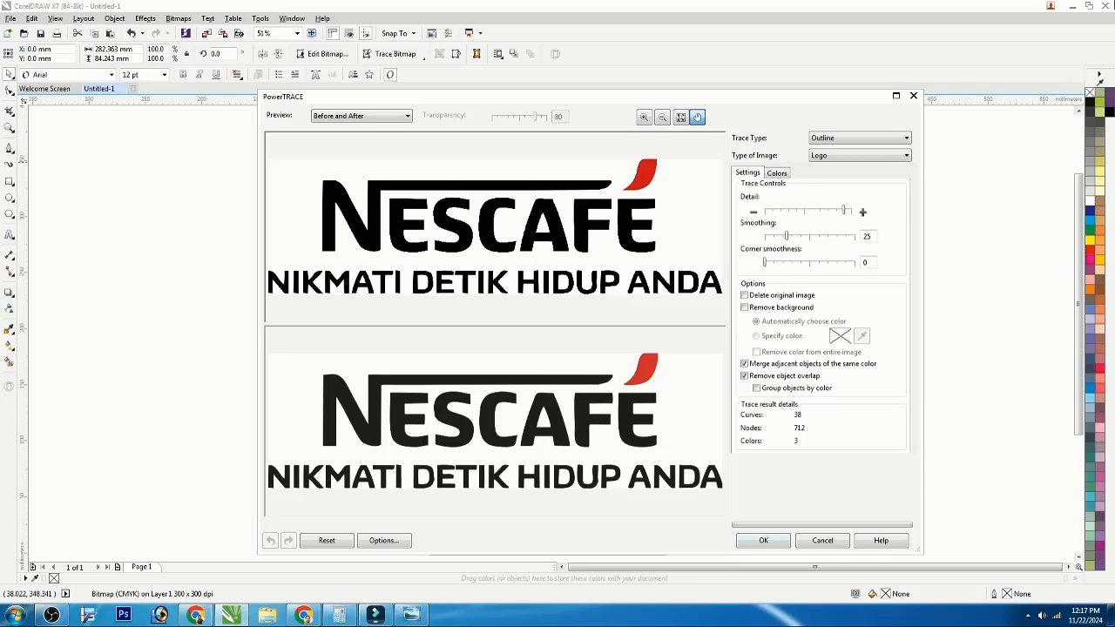
pyautogui.click(762, 540)
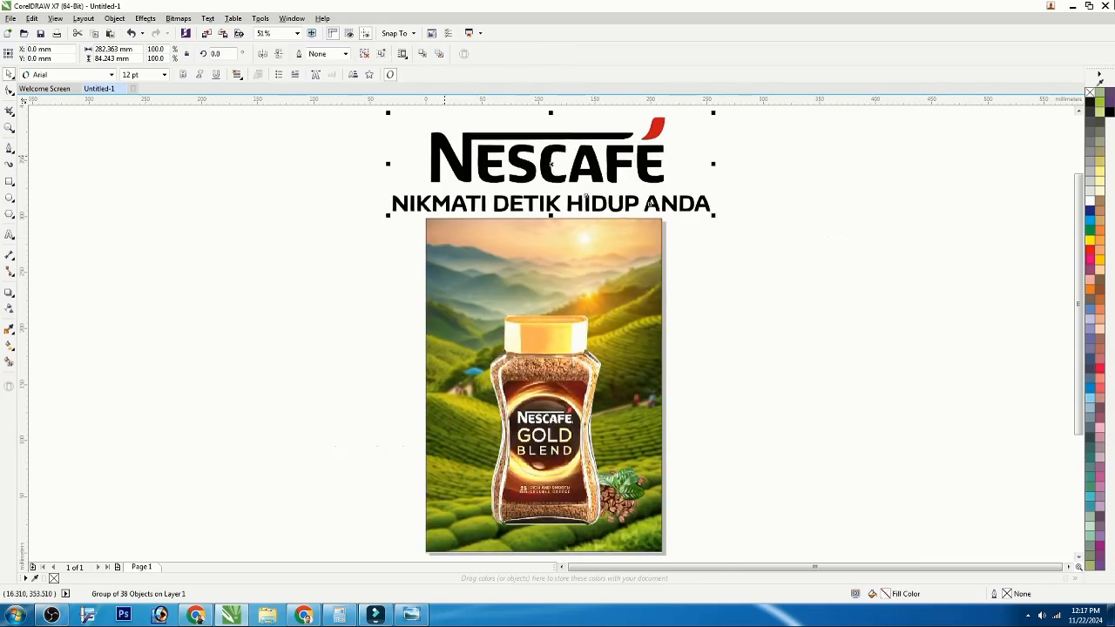
# Step: Move the traced logo down onto the poster's top and delete the original logo bitmap
pyautogui.moveTo(444, 154); pyautogui.dragTo(454, 260)
pyautogui.click(468, 170)
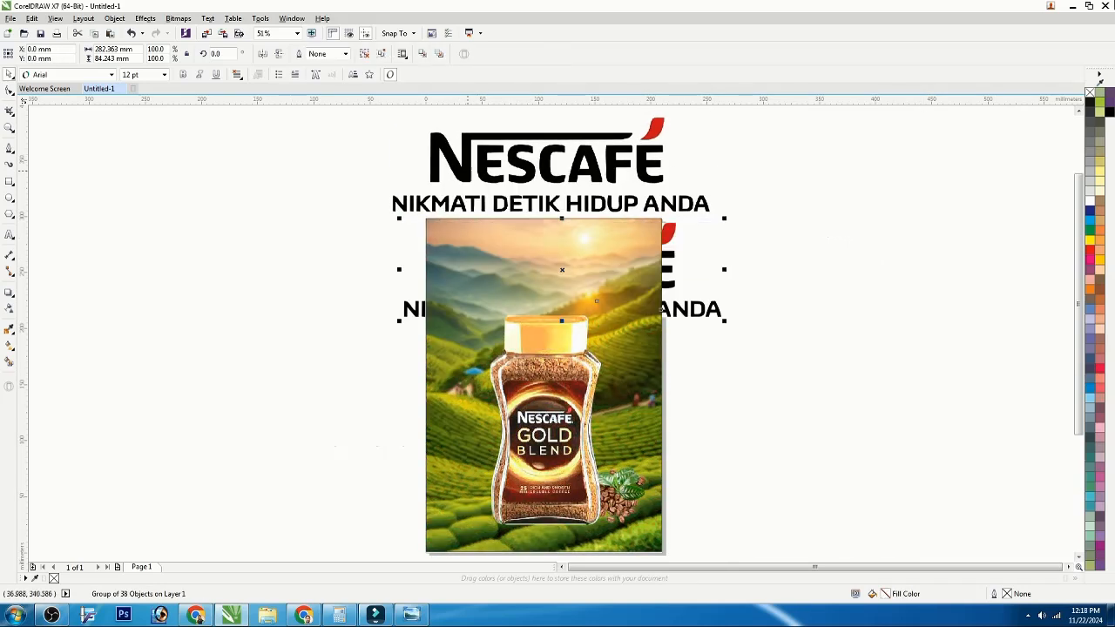
pyautogui.press('Delete')
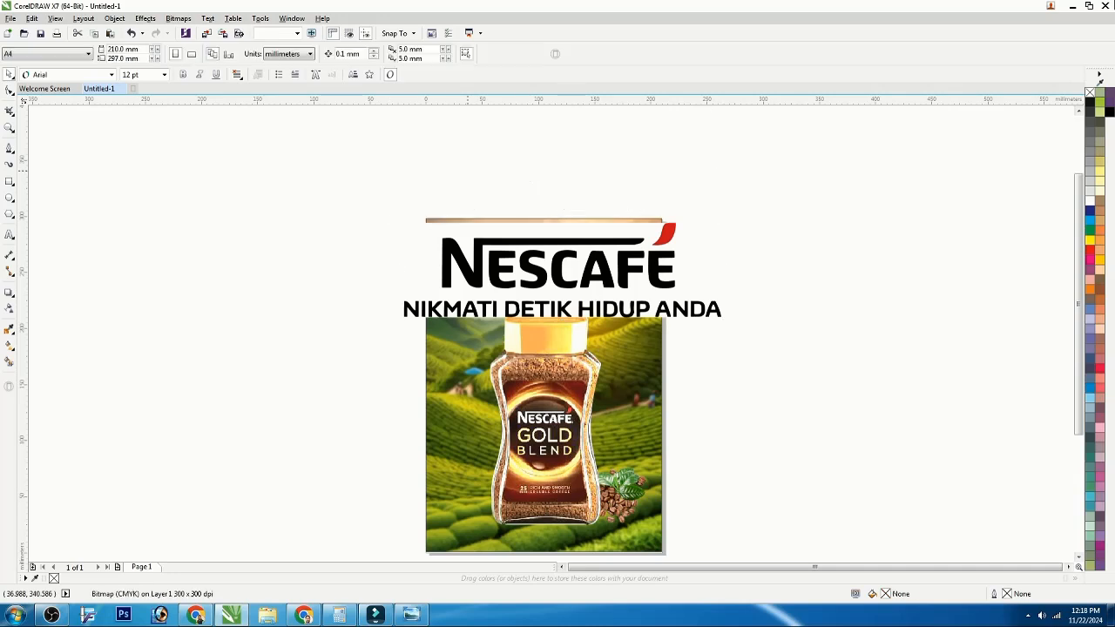
# Step: Ungroup the traced logo and delete its white background shape
pyautogui.rightClick(484, 242)
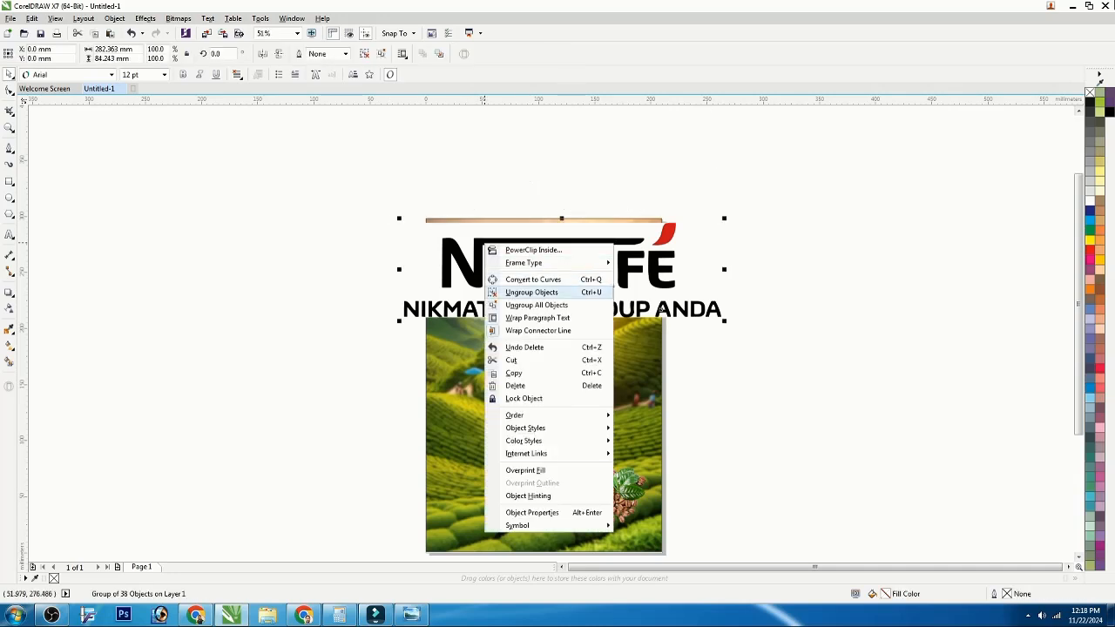
pyautogui.click(493, 293)
pyautogui.click(469, 187)
pyautogui.click(469, 233)
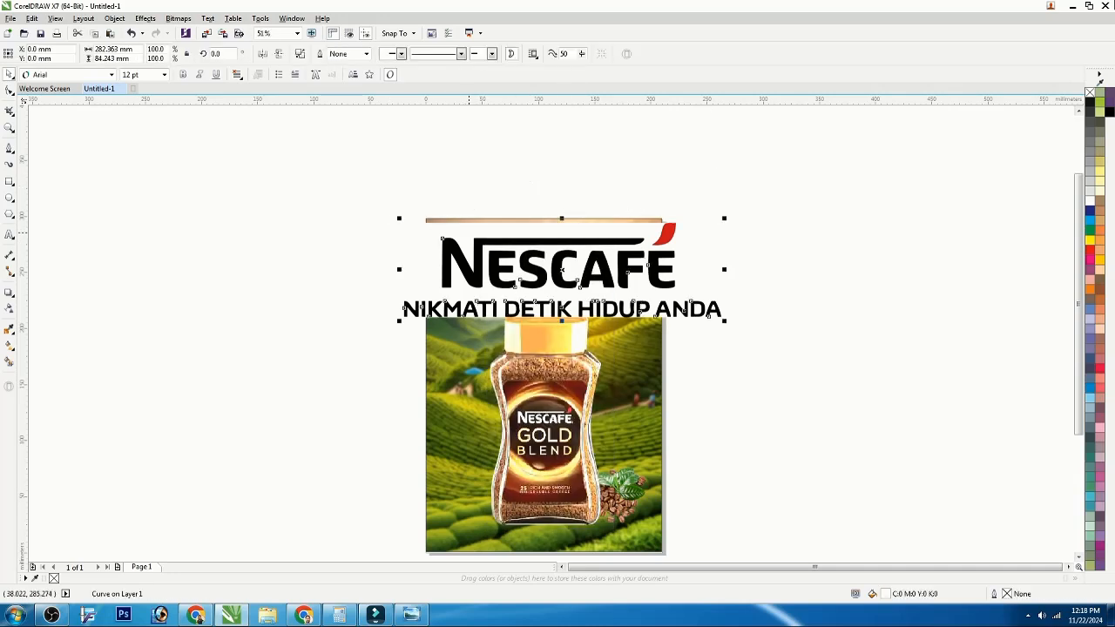
pyautogui.press('Delete')
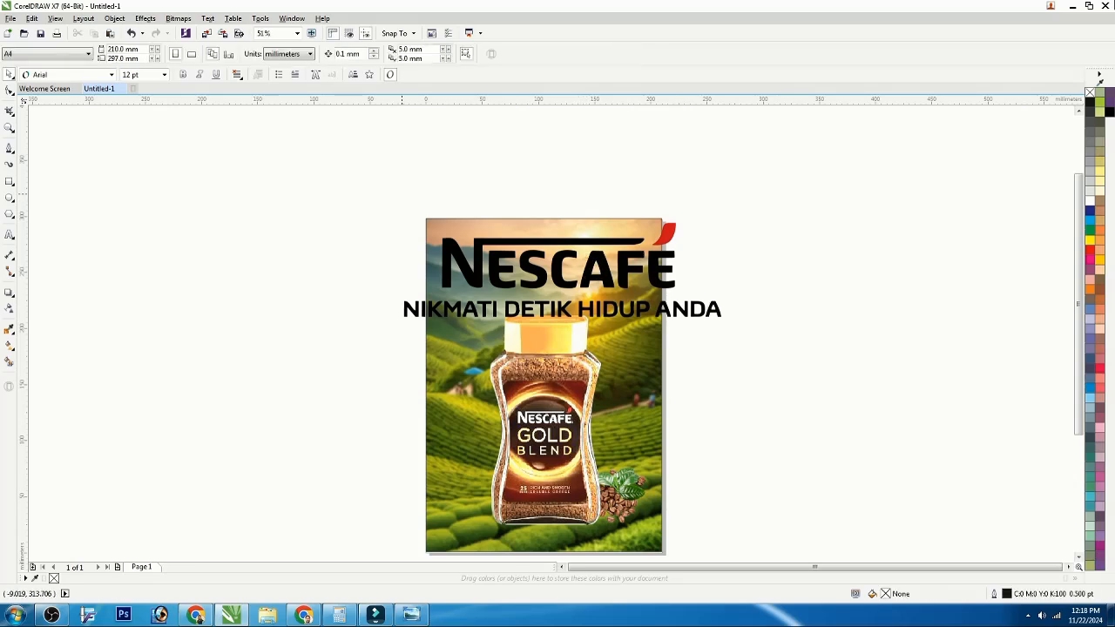
# Step: Scale the traced logo down and center it near the poster's top edge
pyautogui.moveTo(369, 180); pyautogui.dragTo(772, 353)
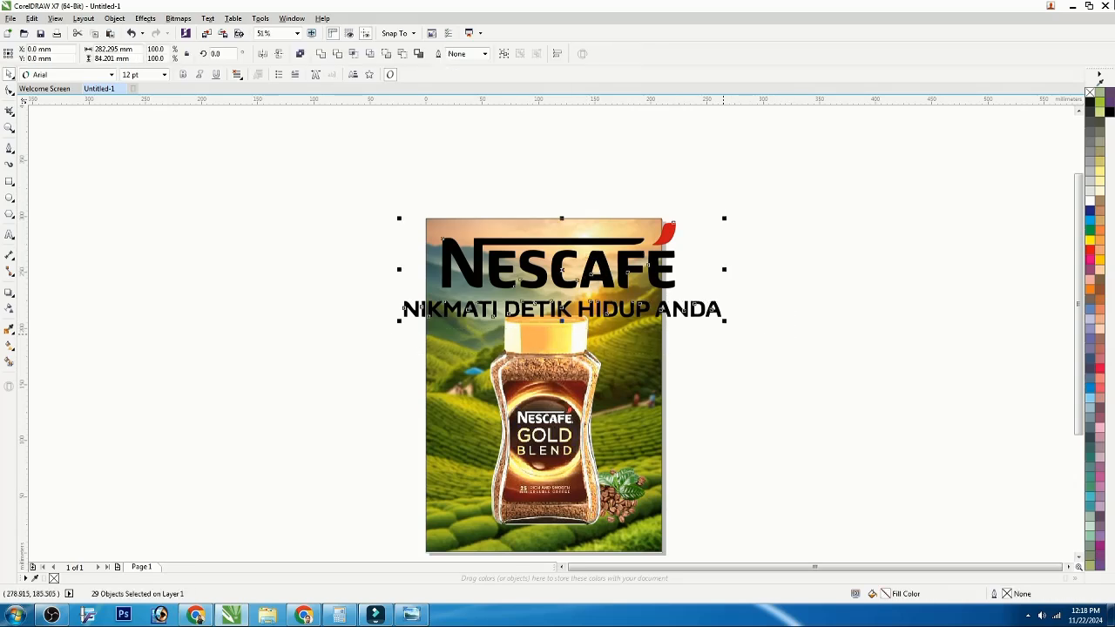
pyautogui.moveTo(723, 321); pyautogui.dragTo(659, 302)
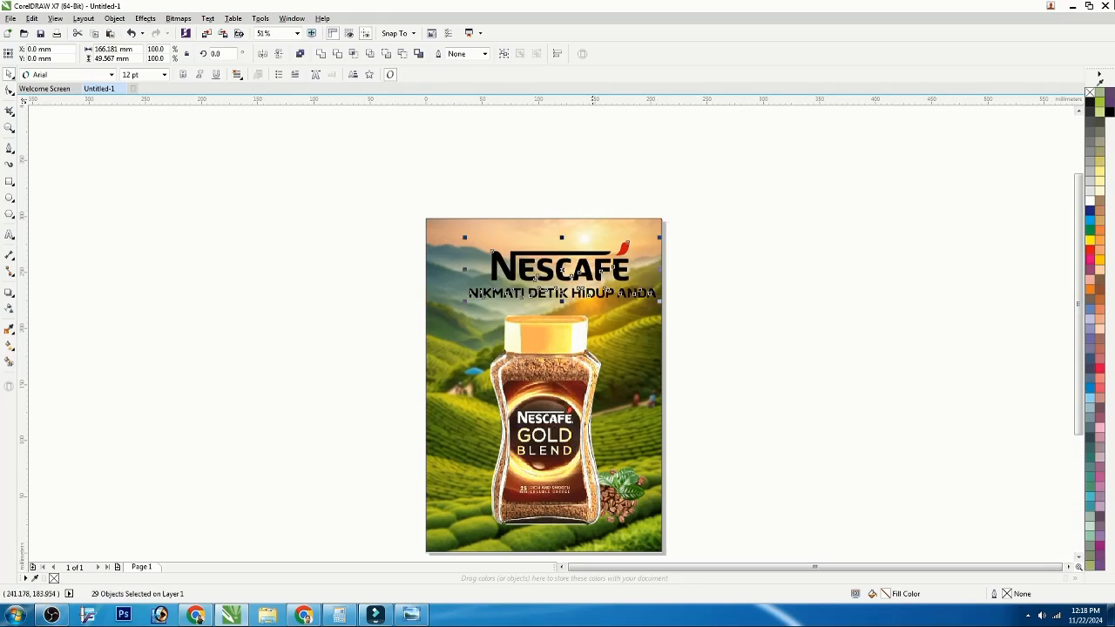
pyautogui.moveTo(576, 274); pyautogui.dragTo(565, 264)
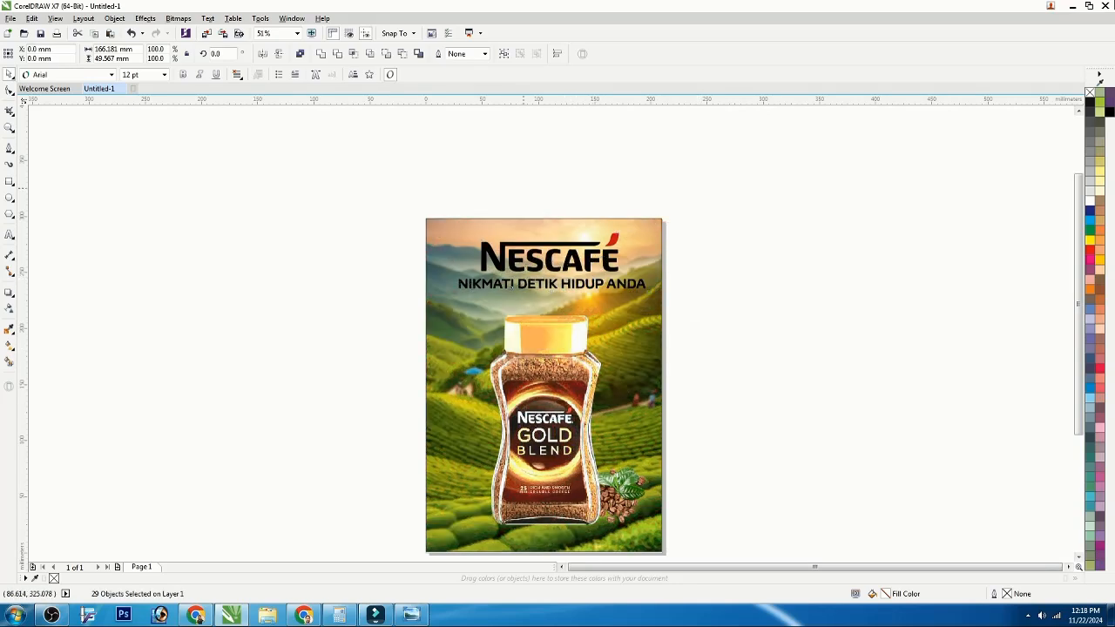
# Step: Fill the NESCAFÉ wordmark letters red
pyautogui.click(478, 188)
pyautogui.moveTo(393, 194); pyautogui.dragTo(627, 276)
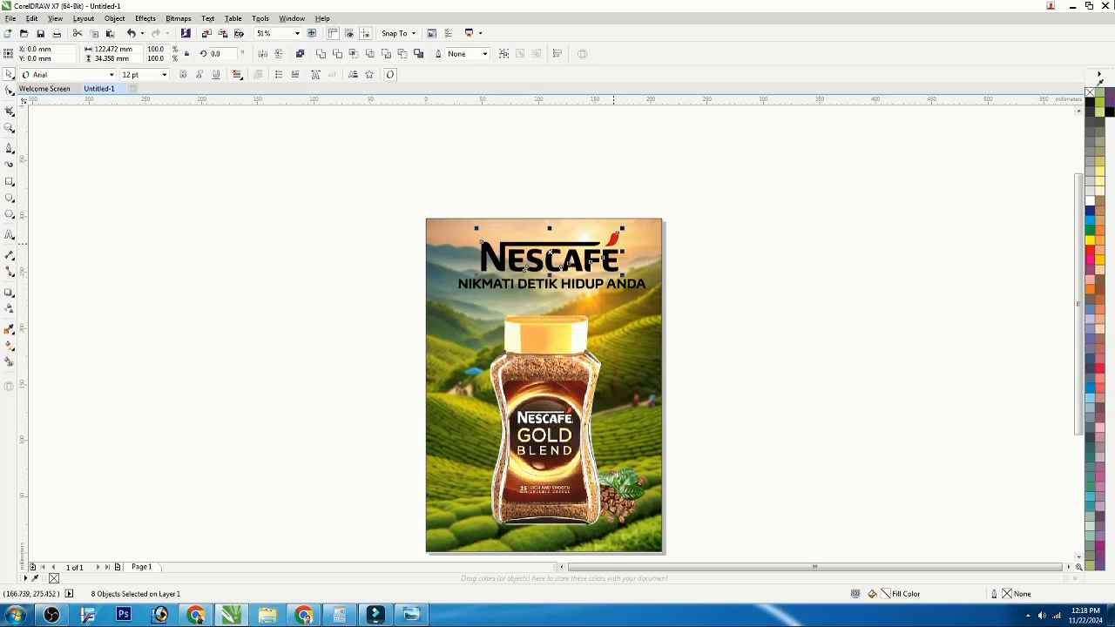
pyautogui.click(1090, 250)
pyautogui.click(841, 250)
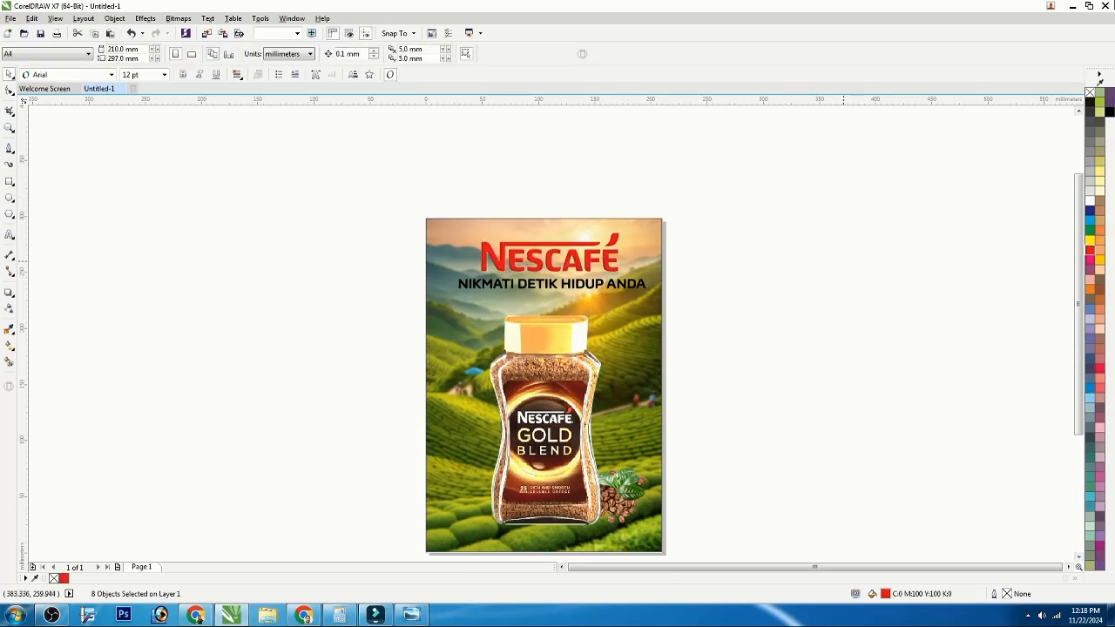
# Step: Give the tagline a white 1.0 pt outline with round corners and caps, behind fill and scaled with object
pyautogui.moveTo(730, 305); pyautogui.dragTo(417, 274)
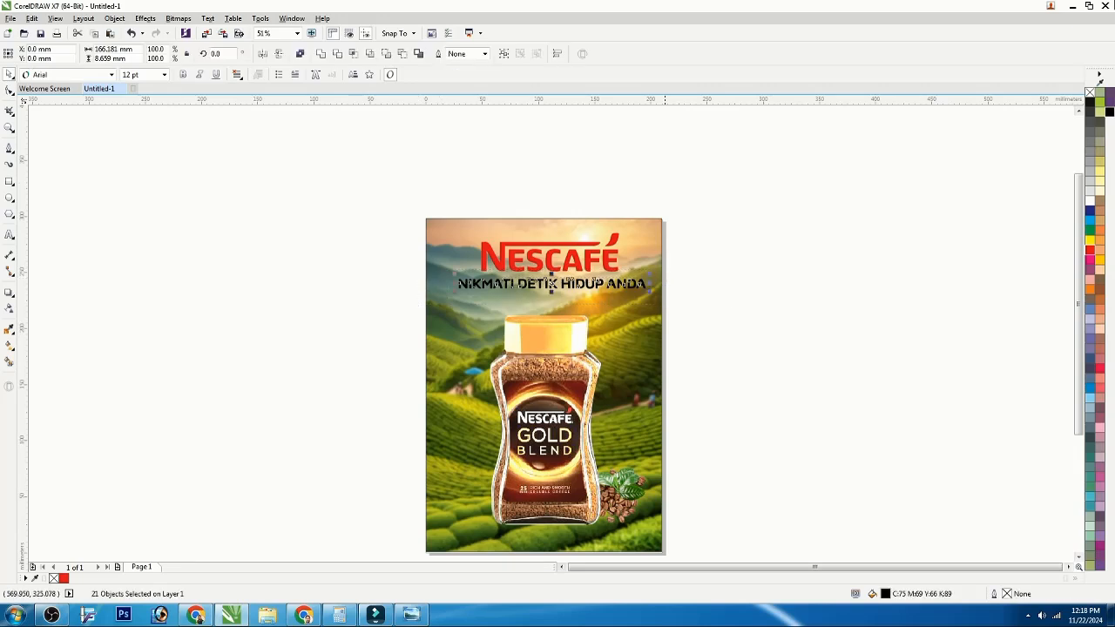
pyautogui.click(1110, 112)
pyautogui.press('F12')
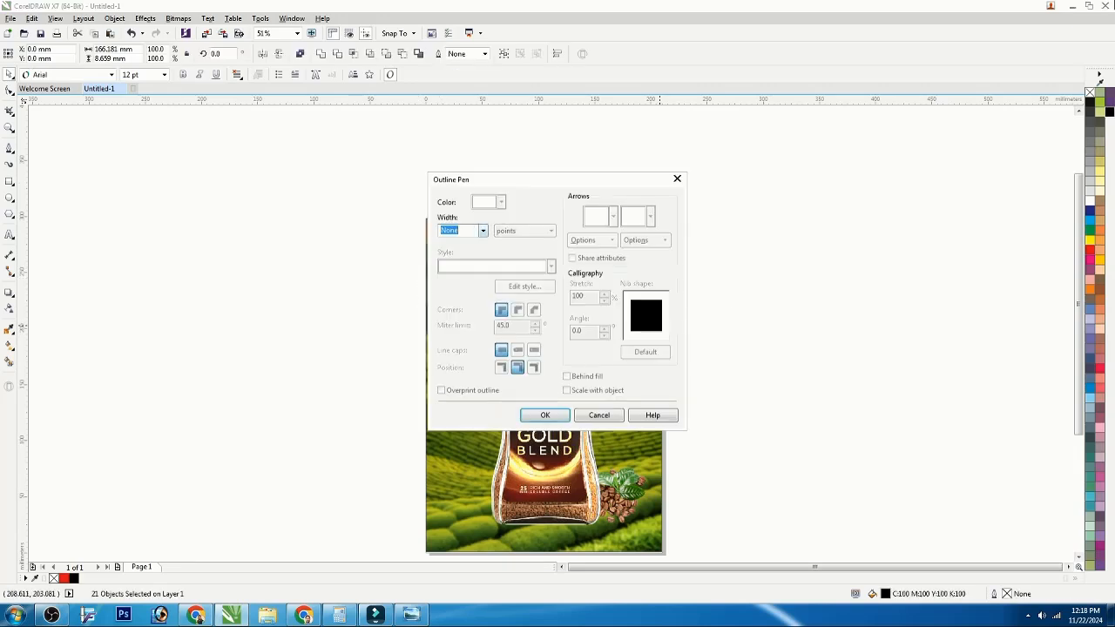
pyautogui.click(482, 230)
pyautogui.click(448, 277)
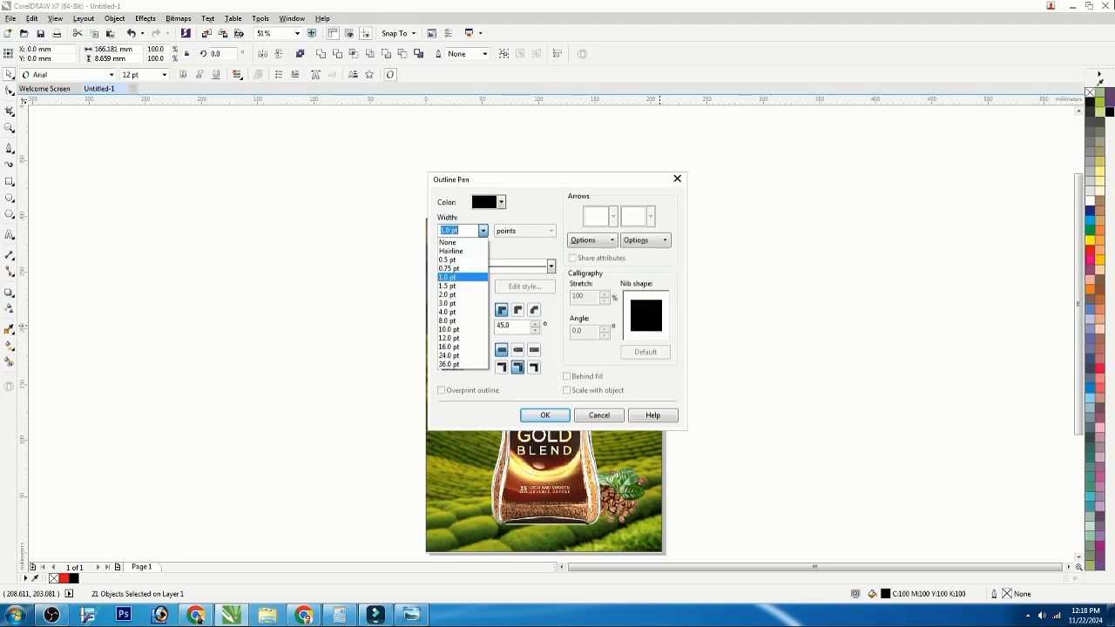
pyautogui.click(501, 202)
pyautogui.click(514, 224)
pyautogui.click(517, 310)
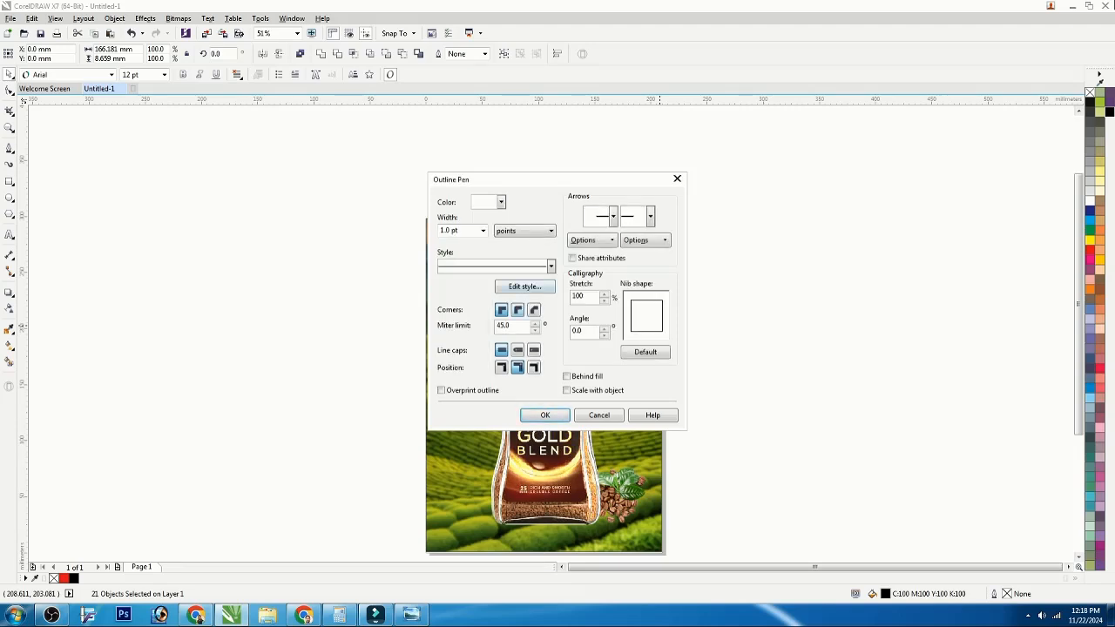
pyautogui.click(517, 349)
pyautogui.click(567, 390)
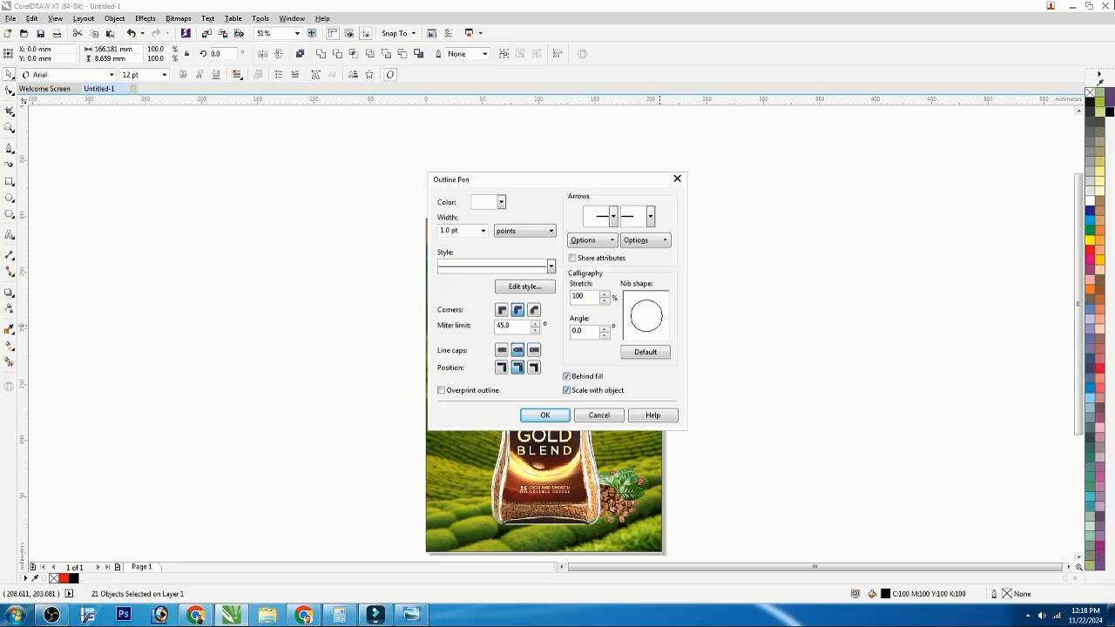
pyautogui.click(545, 415)
# Step: Set the tagline's outline width to 4.0 pt
pyautogui.press('F12')
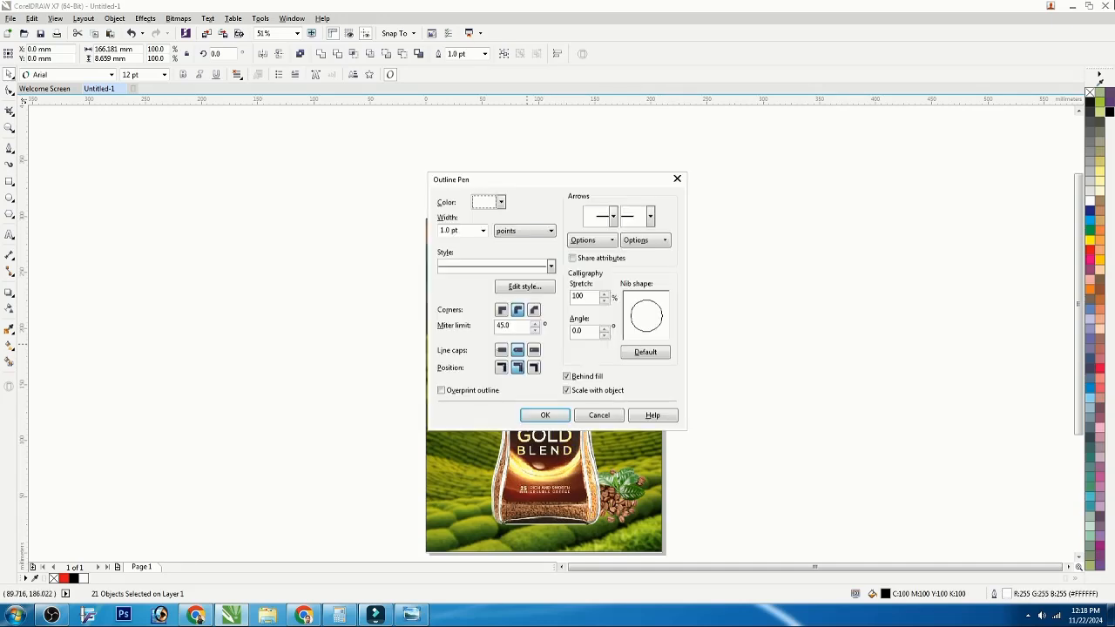
pyautogui.click(483, 230)
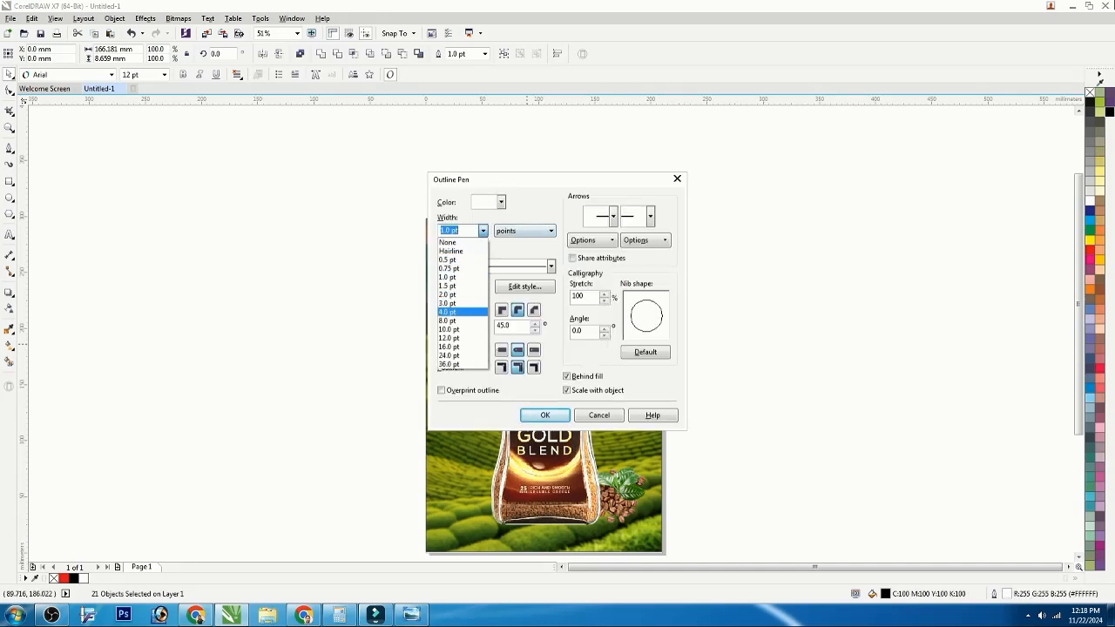
pyautogui.click(446, 310)
pyautogui.click(545, 416)
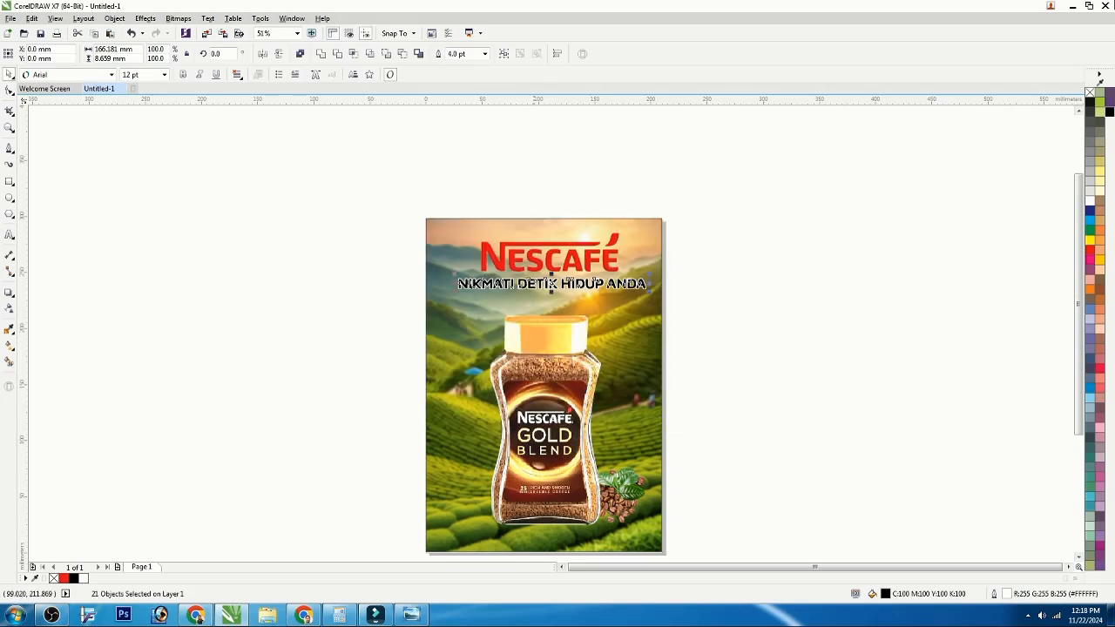
# Step: Give the NESCAFÉ wordmark a white 4.0 pt outline with round corners and caps, behind fill and scaled with object
pyautogui.moveTo(408, 190); pyautogui.dragTo(642, 283)
pyautogui.press('F12')
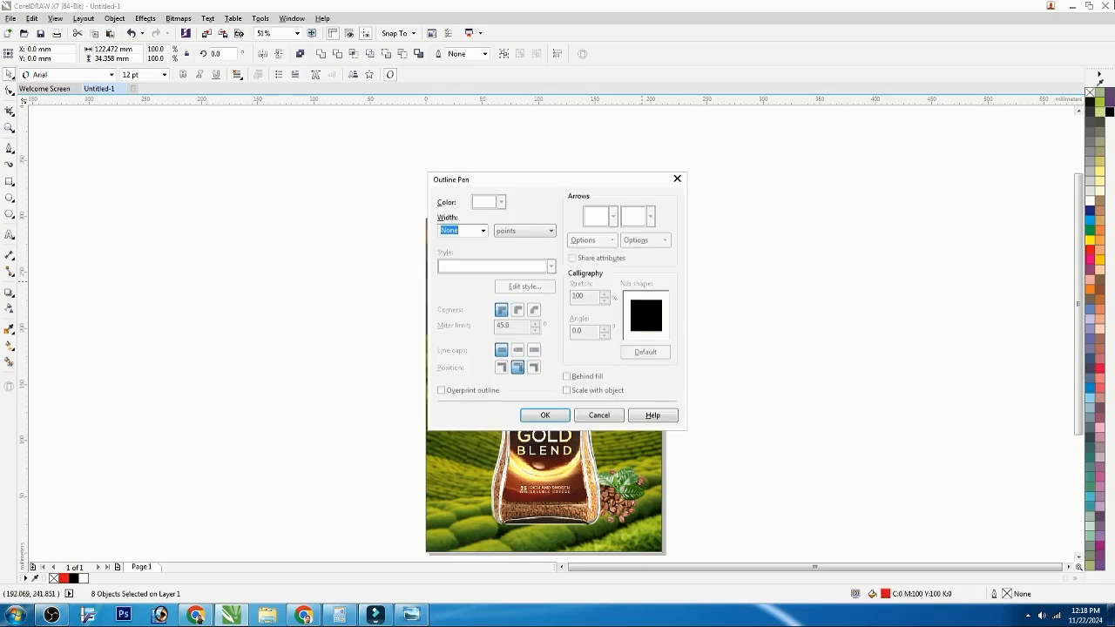
pyautogui.click(484, 231)
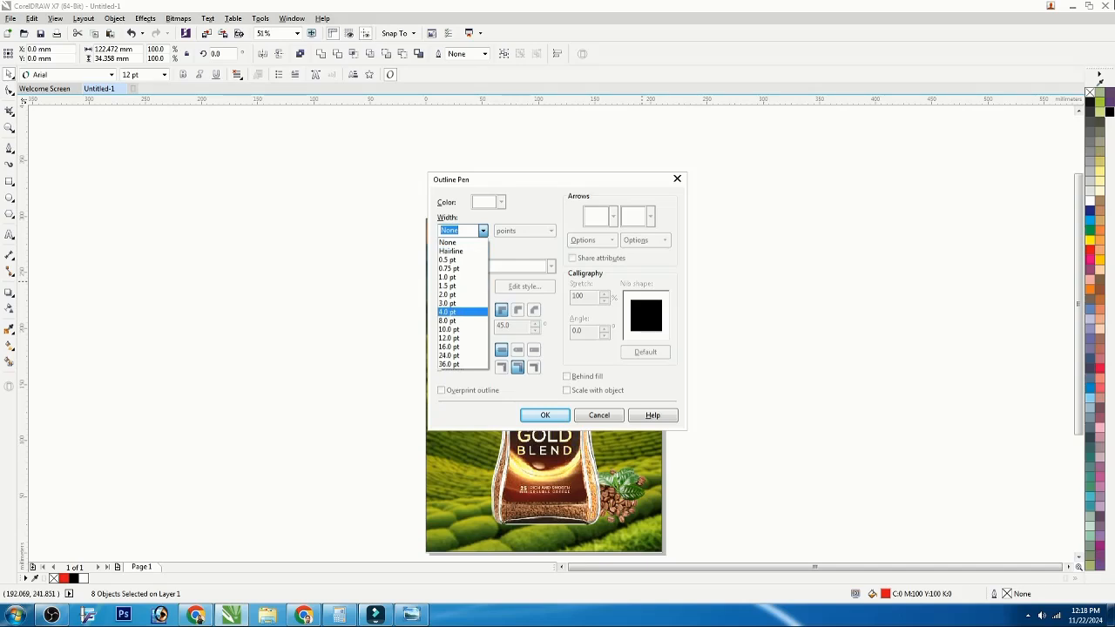
pyautogui.click(448, 312)
pyautogui.click(501, 202)
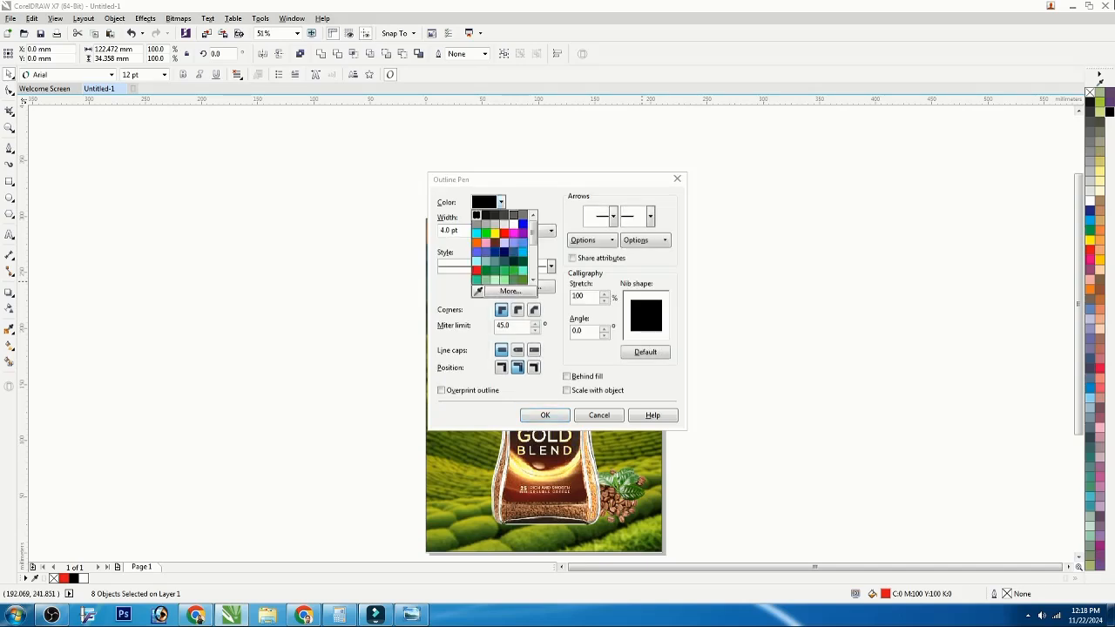
pyautogui.click(514, 224)
pyautogui.click(517, 310)
pyautogui.click(517, 350)
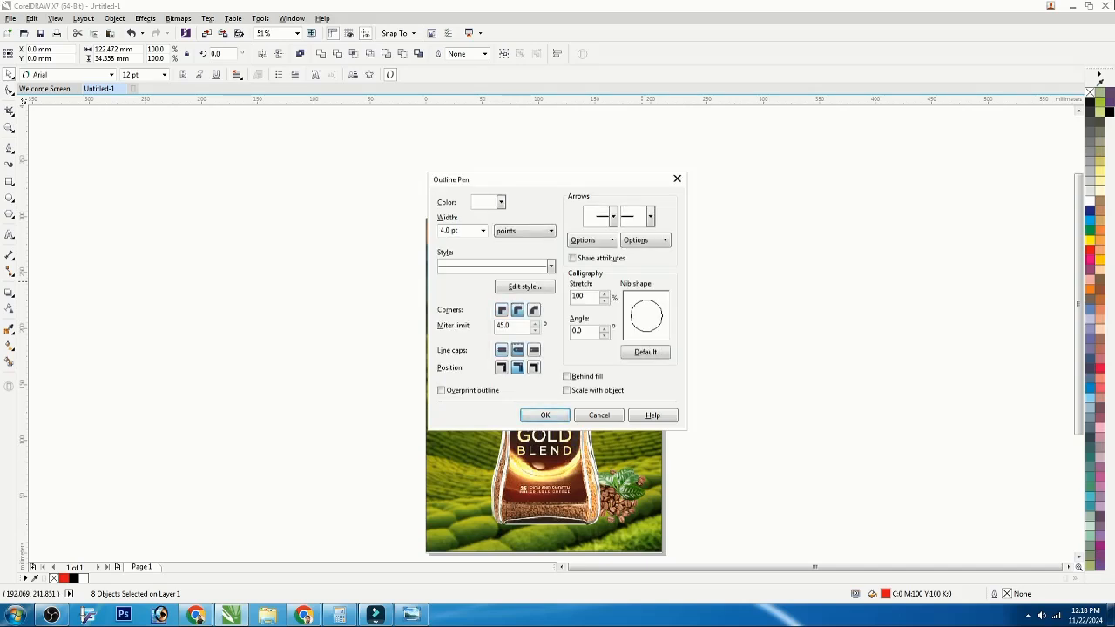
pyautogui.click(567, 376)
pyautogui.click(567, 390)
pyautogui.click(544, 415)
pyautogui.click(331, 313)
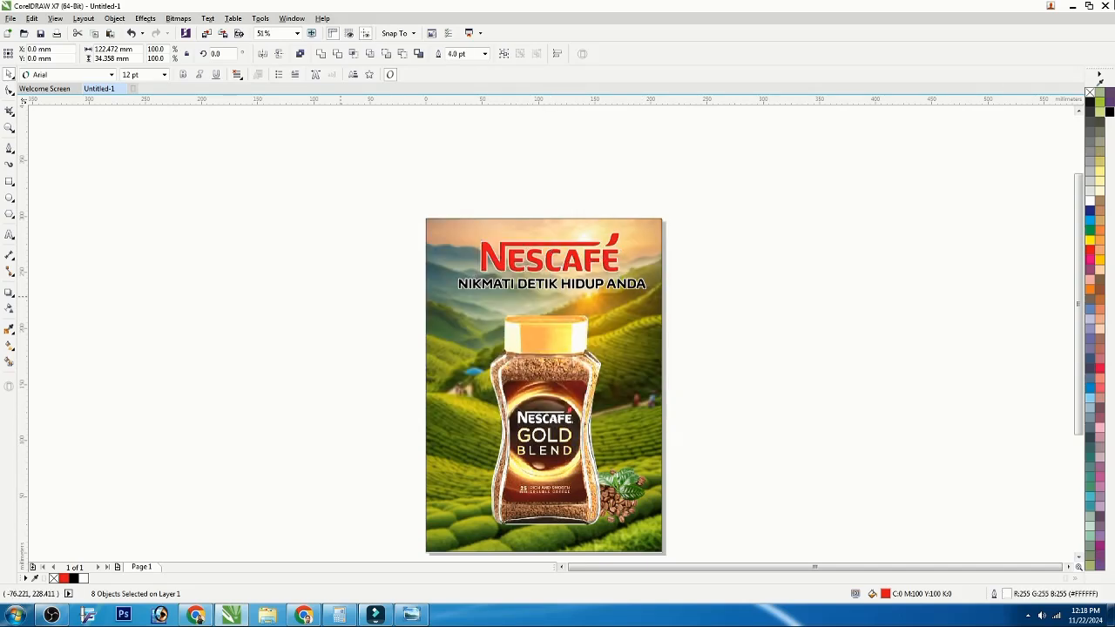